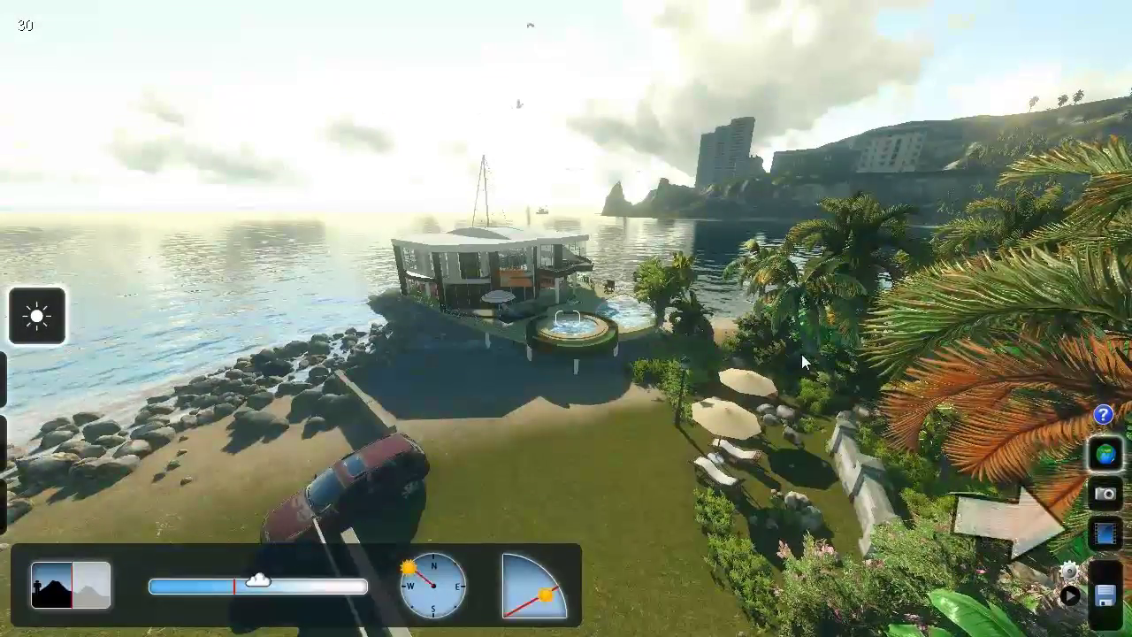
# Step: Open the movie editor and start recording a new clip in slot 1
pyautogui.click(1106, 533)
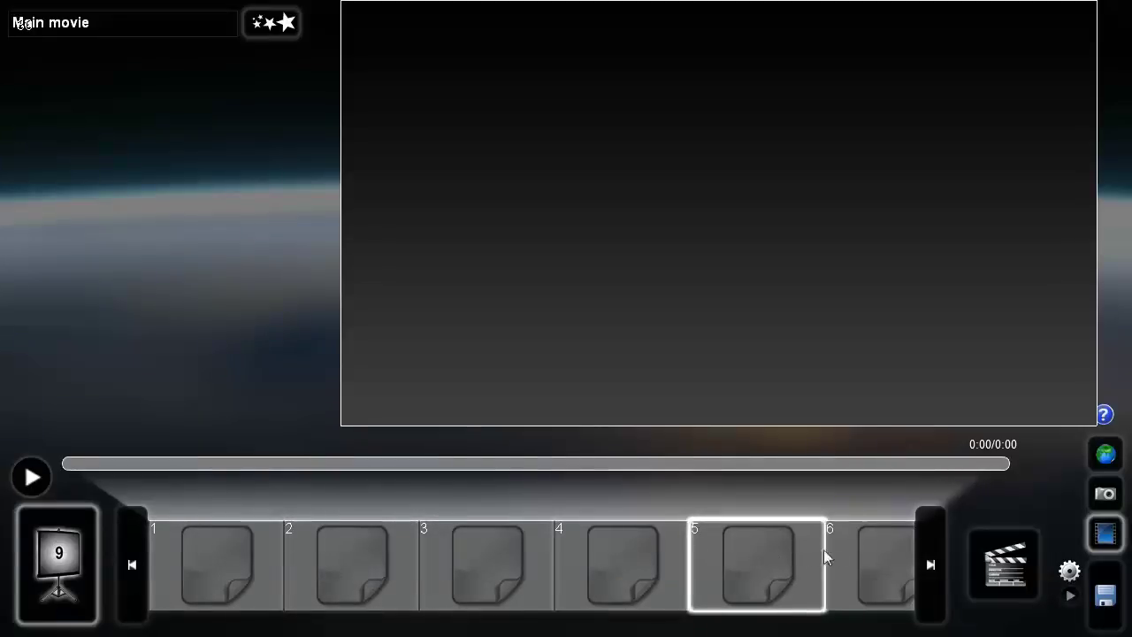
pyautogui.click(222, 563)
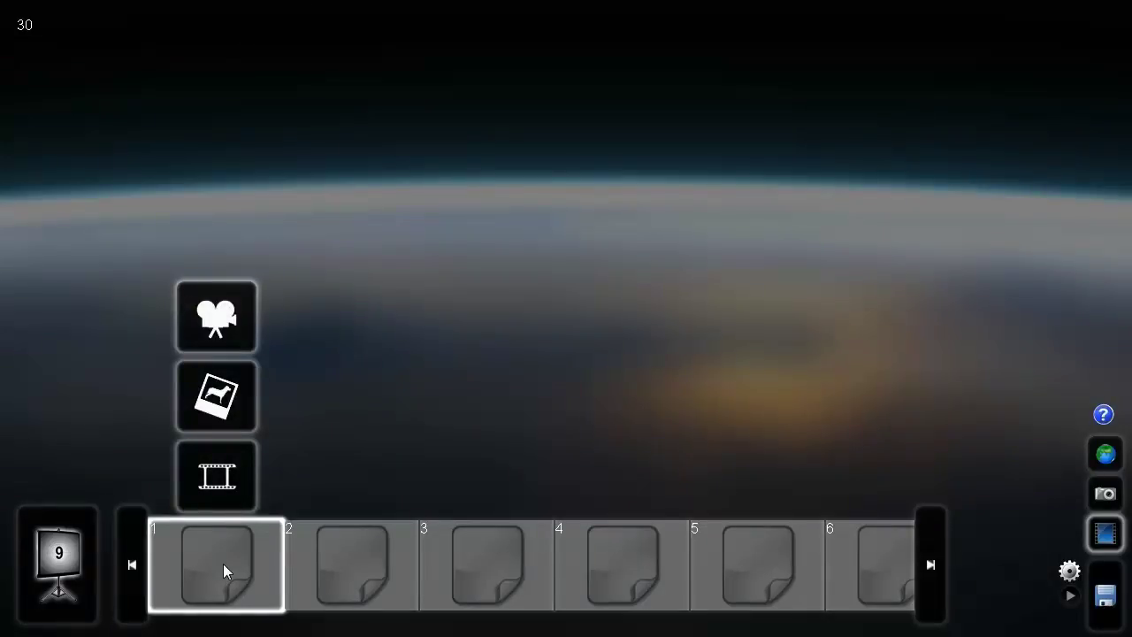
pyautogui.click(212, 325)
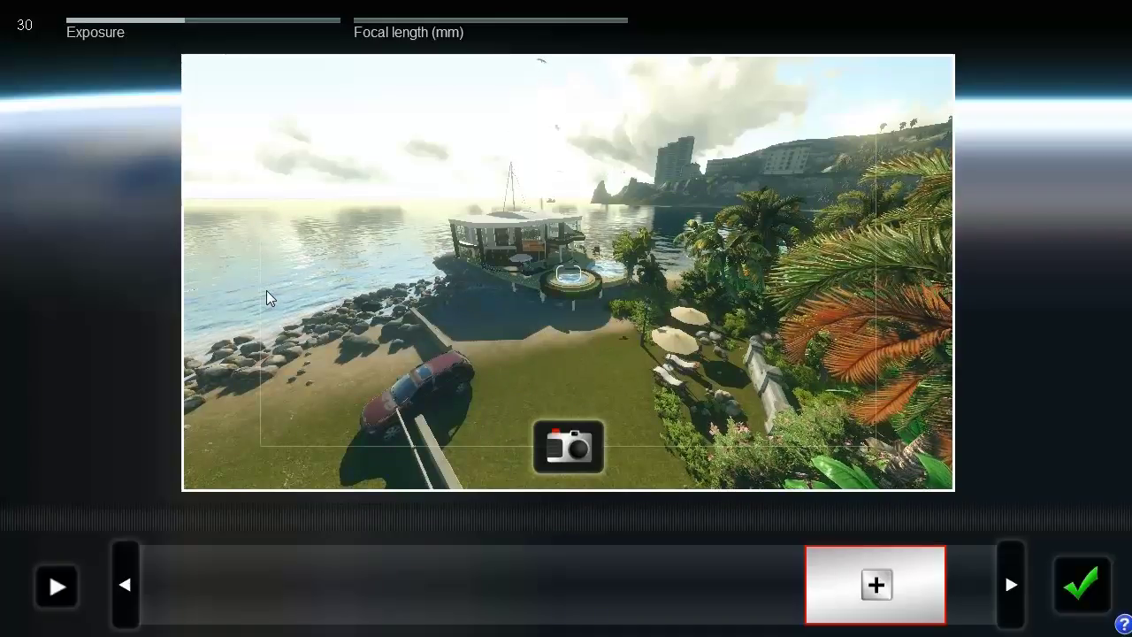
# Step: Fly the camera around the lawn facing the beach house and set the exposure to 400
pyautogui.press('w')
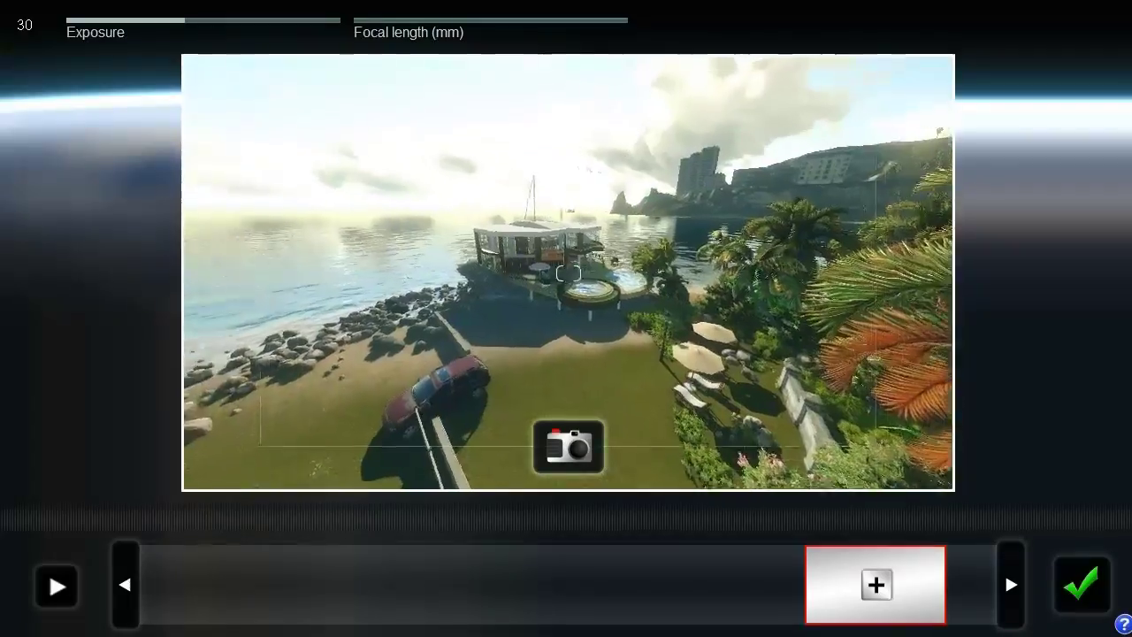
pyautogui.press('e')
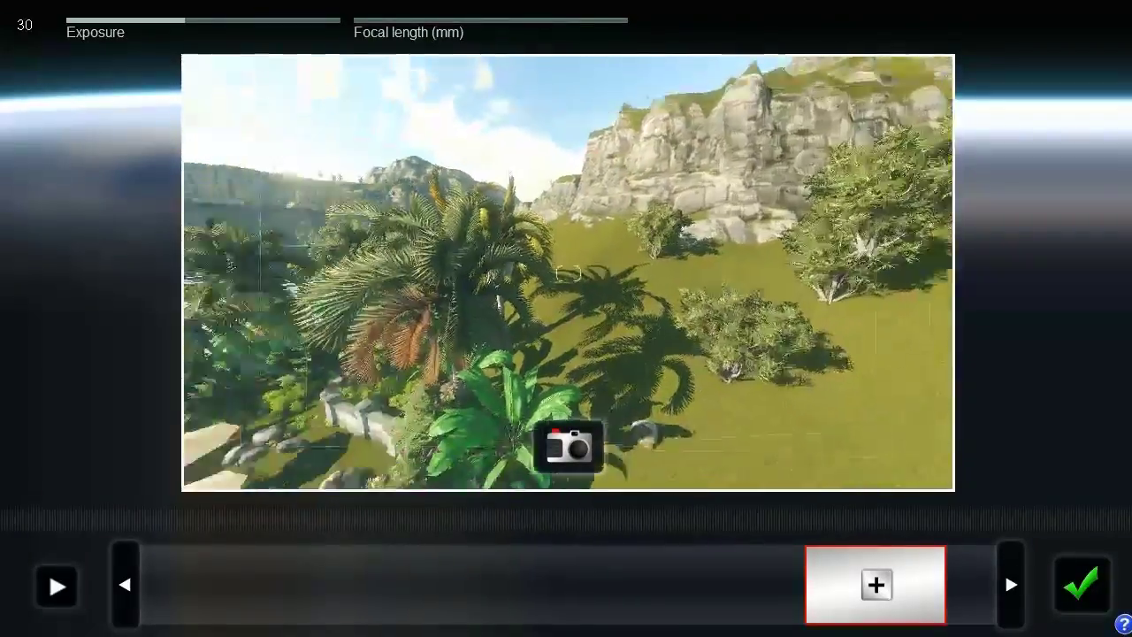
pyautogui.moveTo(602, 292); pyautogui.dragTo(376, 291, button='right')
pyautogui.press('a')
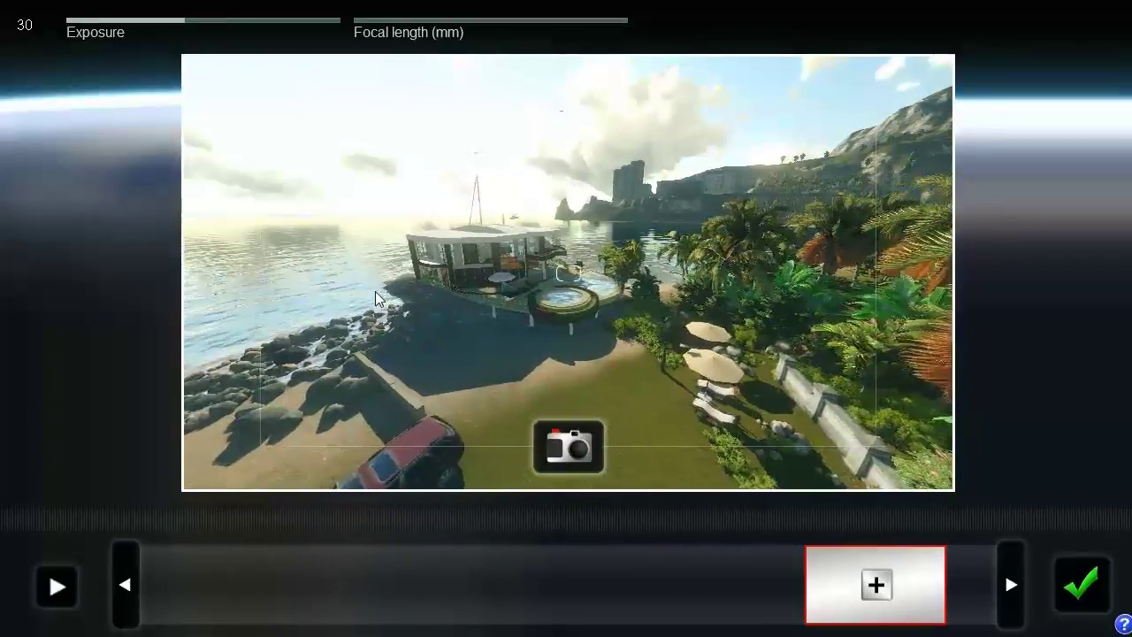
pyautogui.moveTo(178, 25)
pyautogui.moveTo(178, 24); pyautogui.dragTo(178, 52)
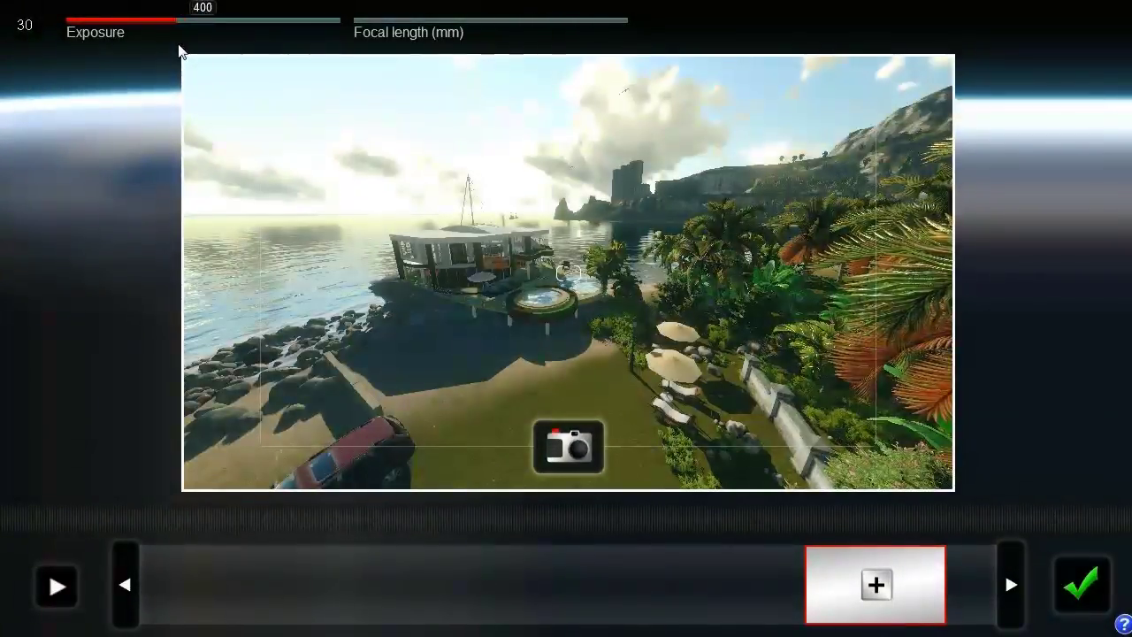
# Step: Set a wide focal length of about 11 mm, frame the beach house low from the lawn, and capture the first keyframe
pyautogui.moveTo(361, 29)
pyautogui.mouseDown()
pyautogui.moveTo(417, 22)
pyautogui.moveTo(352, 32)
pyautogui.moveTo(434, 30)
pyautogui.moveTo(353, 35)
pyautogui.mouseUp()
pyautogui.moveTo(436, 177)
pyautogui.mouseDown(button='right')
pyautogui.moveTo(403, 180)
pyautogui.moveTo(411, 248)
pyautogui.moveTo(414, 173)
pyautogui.mouseUp(button='right')
pyautogui.press('w')
pyautogui.press('s')
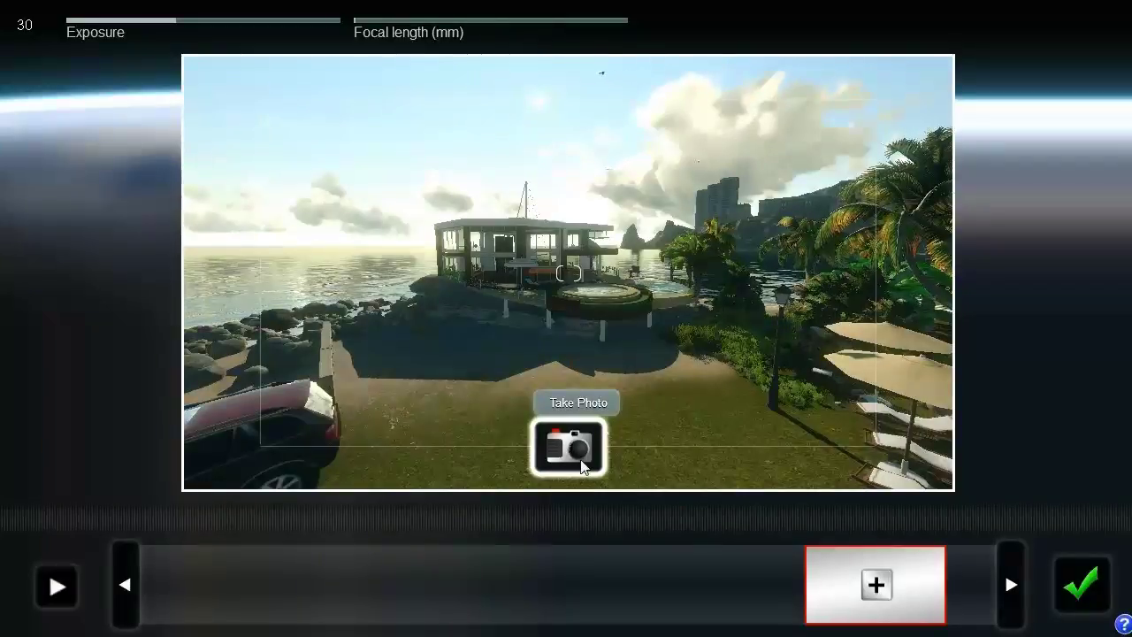
pyautogui.click(573, 453)
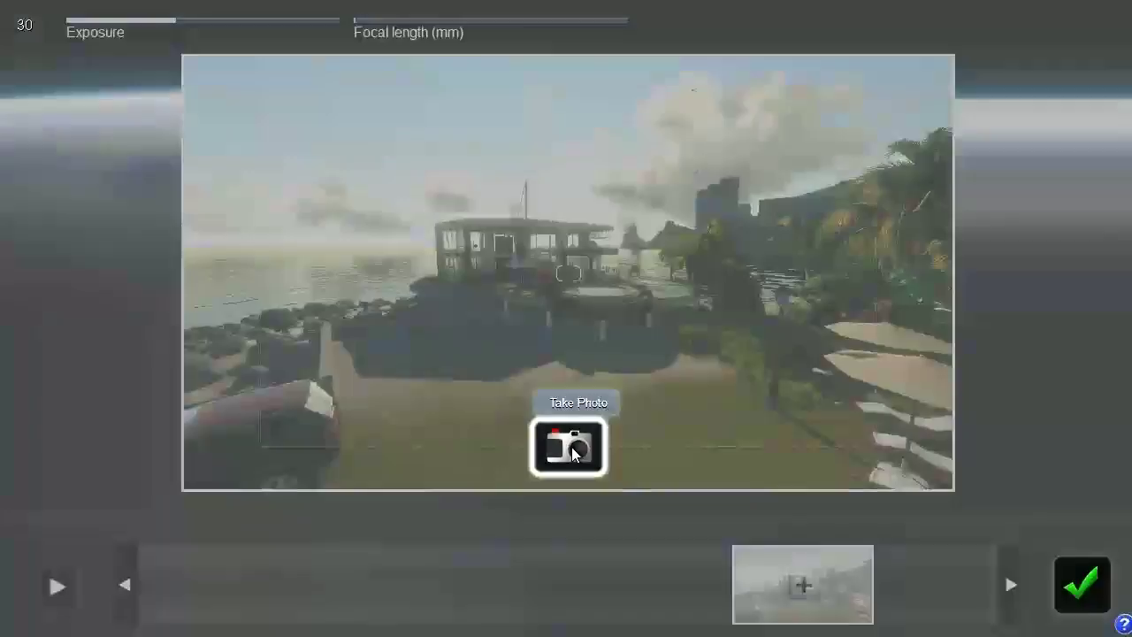
# Step: Shift the camera sideways behind the parked red car, keep the house in frame, and capture the second keyframe
pyautogui.press('a')
pyautogui.moveTo(552, 355); pyautogui.dragTo(612, 359, button='right')
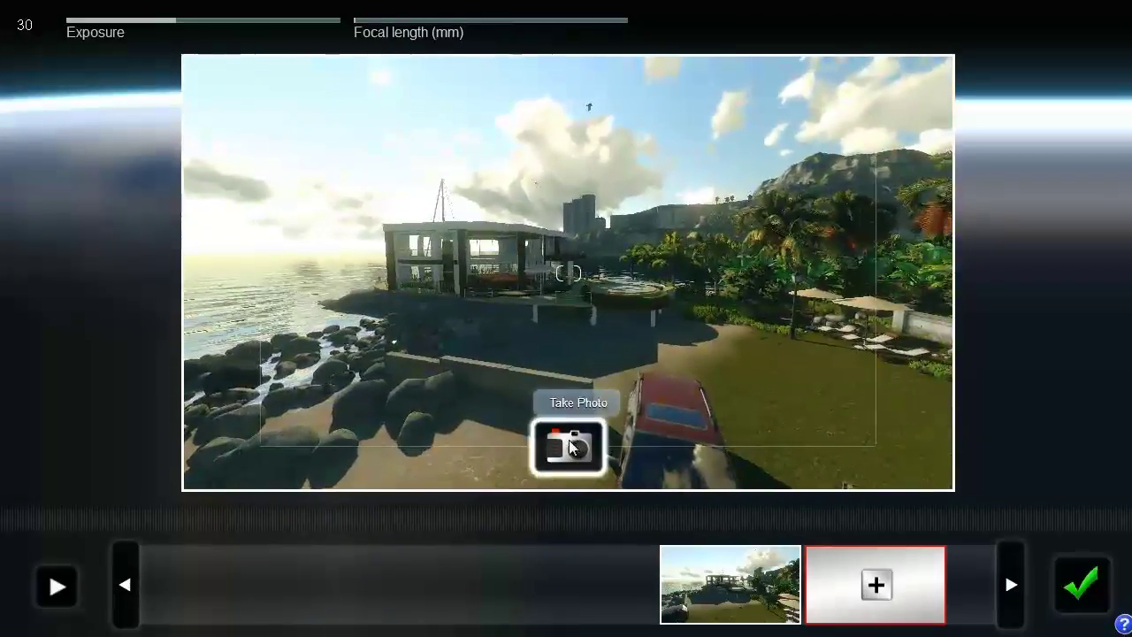
pyautogui.click(570, 447)
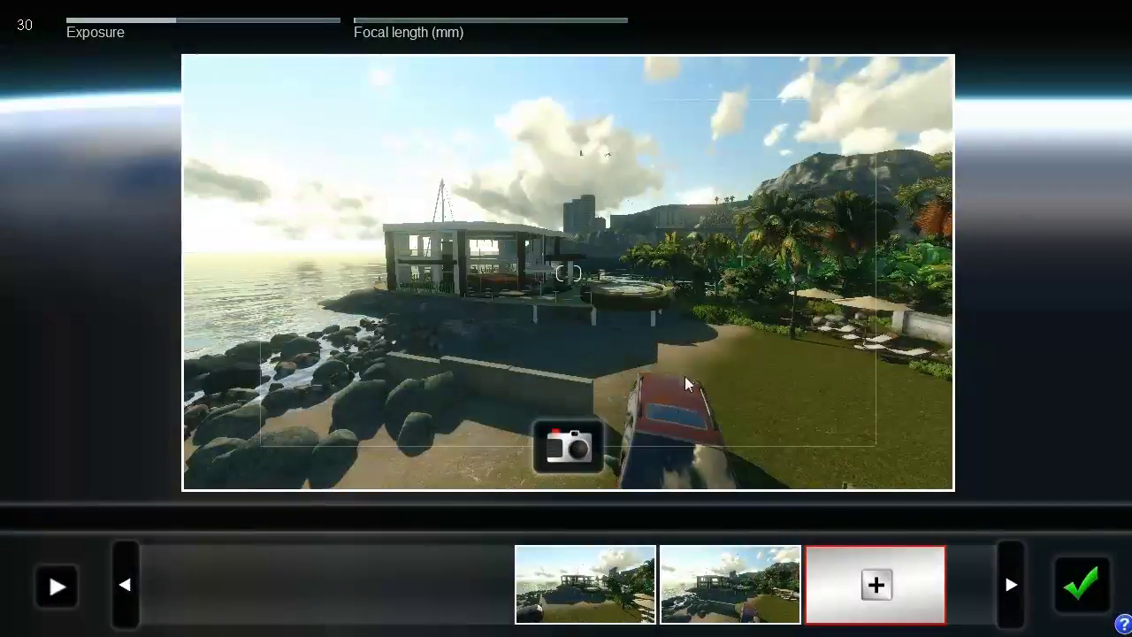
# Step: Scrub through the preview strip to examine the camera motion between the first two keyframes
pyautogui.click(546, 525)
pyautogui.moveTo(589, 524)
pyautogui.mouseDown()
pyautogui.moveTo(760, 522)
pyautogui.moveTo(595, 537)
pyautogui.mouseUp()
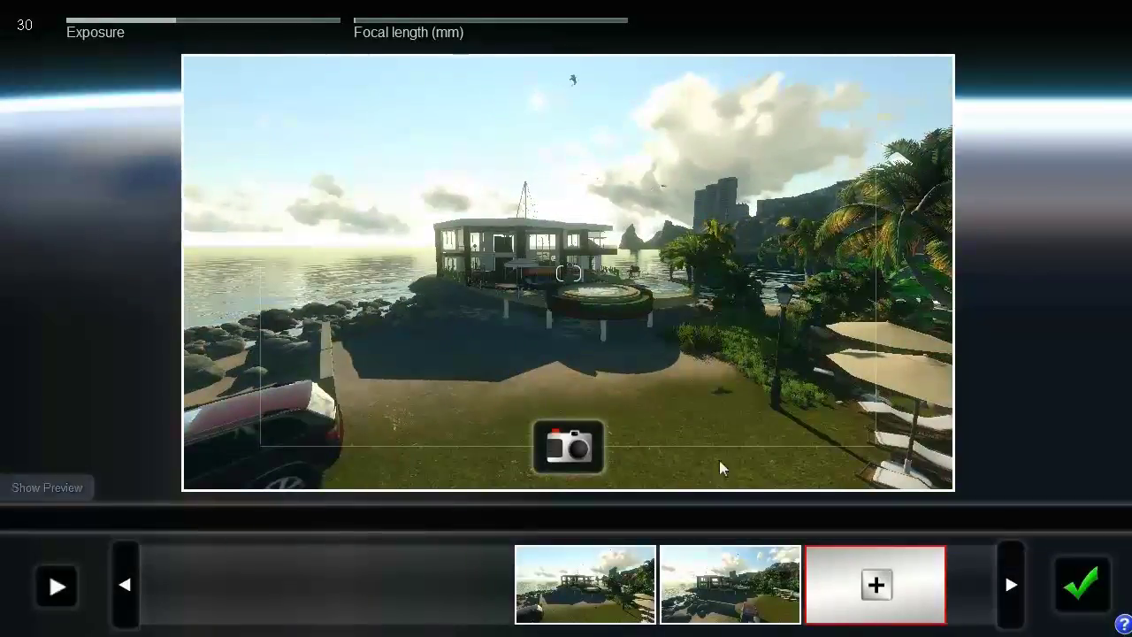
pyautogui.moveTo(639, 521); pyautogui.dragTo(751, 525)
# Step: Move the camera around beyond the shoreline rocks, set the focal length to 17 mm, and capture the third keyframe of the house
pyautogui.press('a')
pyautogui.moveTo(711, 400); pyautogui.dragTo(805, 501, button='right')
pyautogui.press('a')
pyautogui.press('w')
pyautogui.moveTo(632, 430); pyautogui.dragTo(665, 430, button='right')
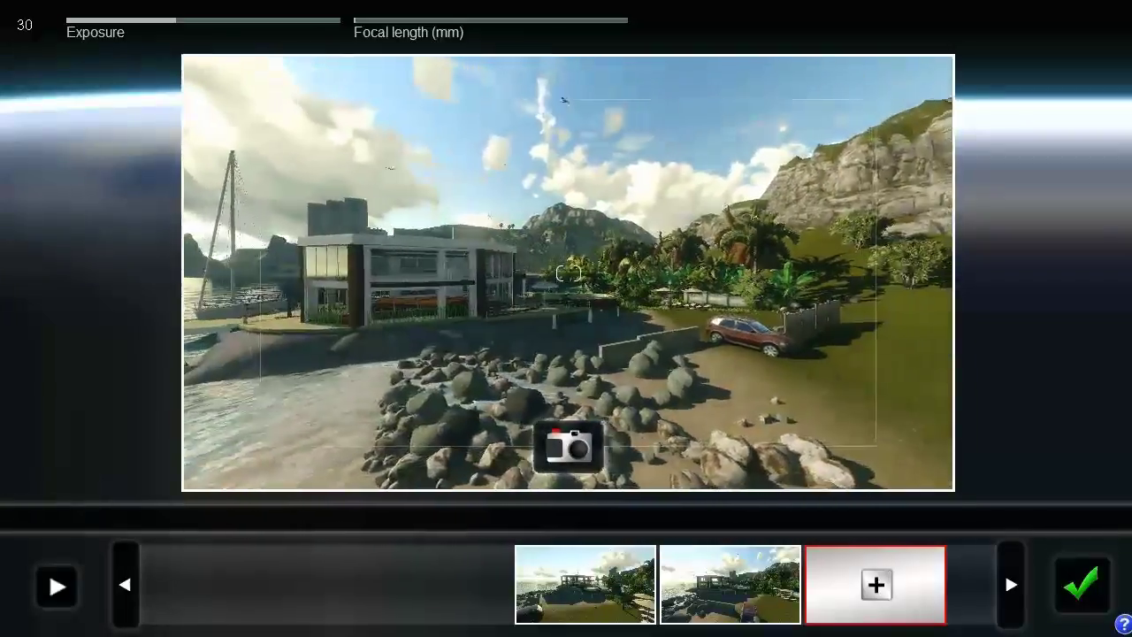
pyautogui.press('a')
pyautogui.press('a')
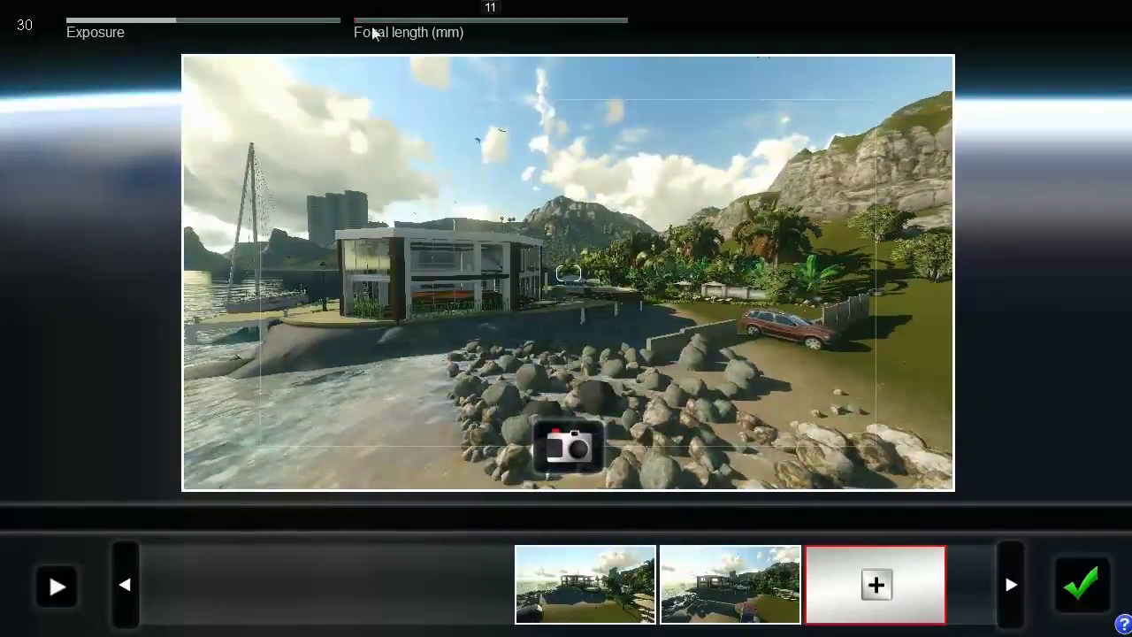
pyautogui.moveTo(373, 26); pyautogui.dragTo(363, 27)
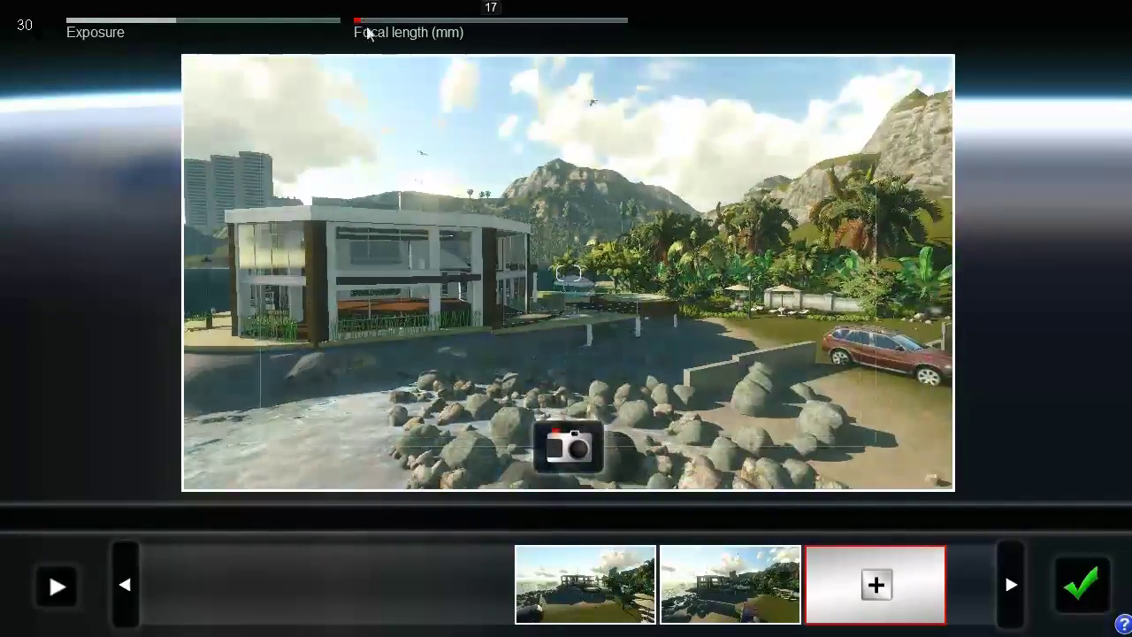
pyautogui.click(569, 428)
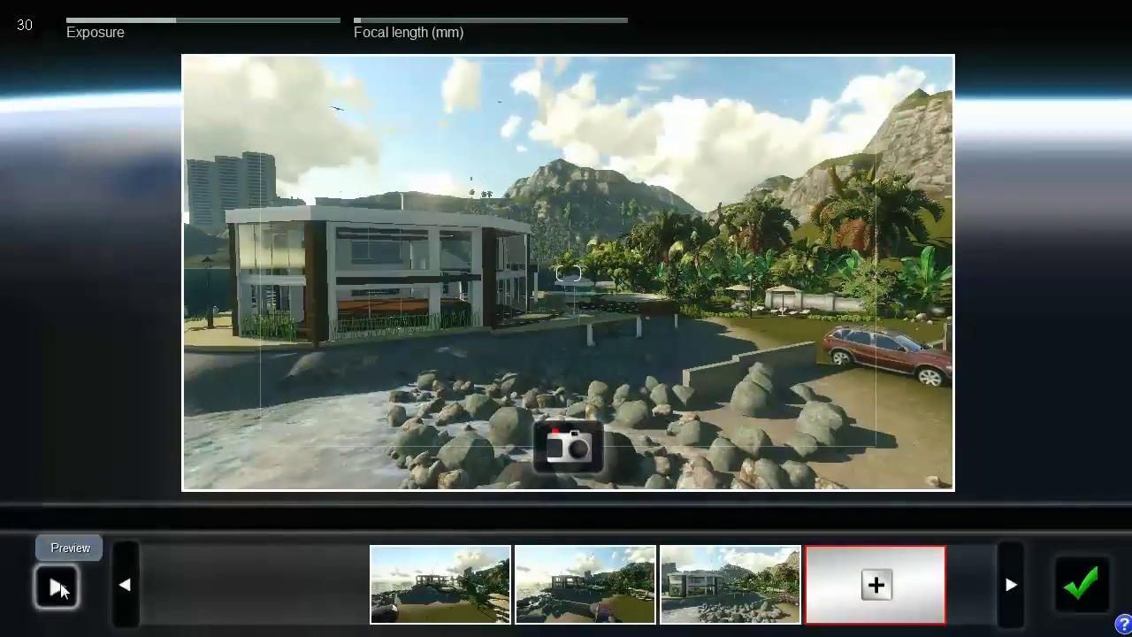
# Step: Preview the camera path, stop it, and update the third keyframe with an adjusted view of the house and rocks
pyautogui.click(56, 588)
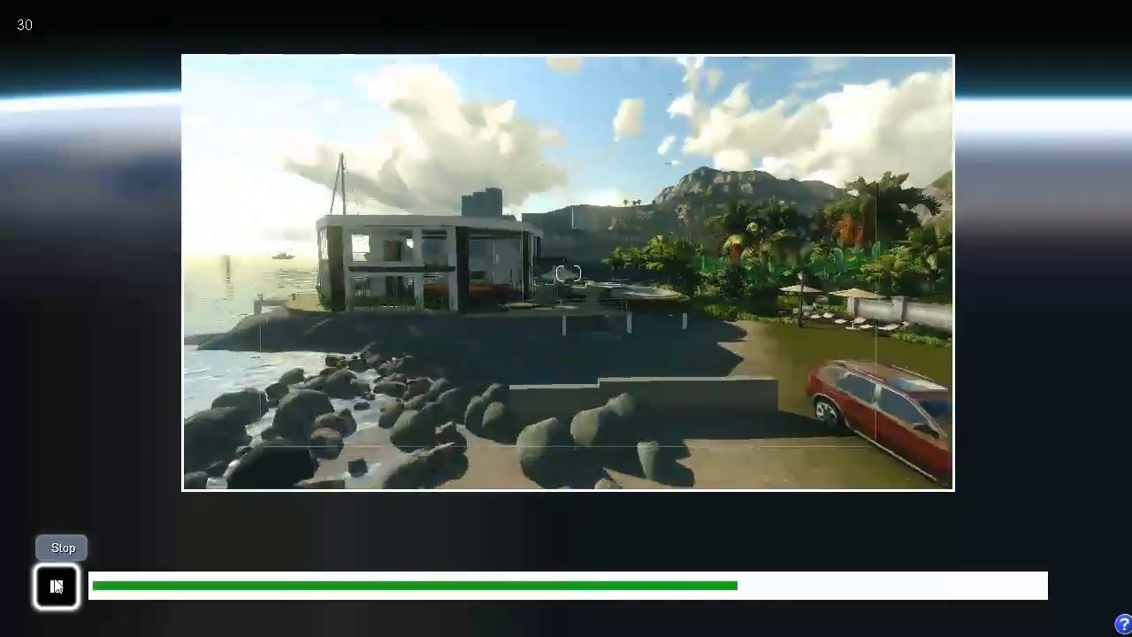
pyautogui.click(56, 587)
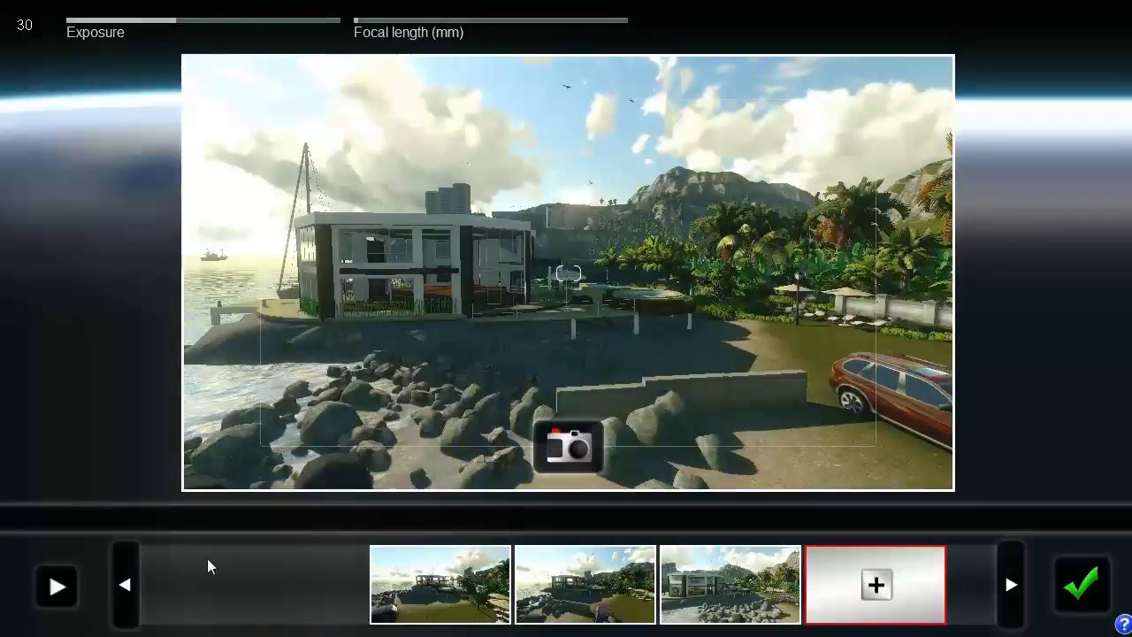
pyautogui.click(713, 594)
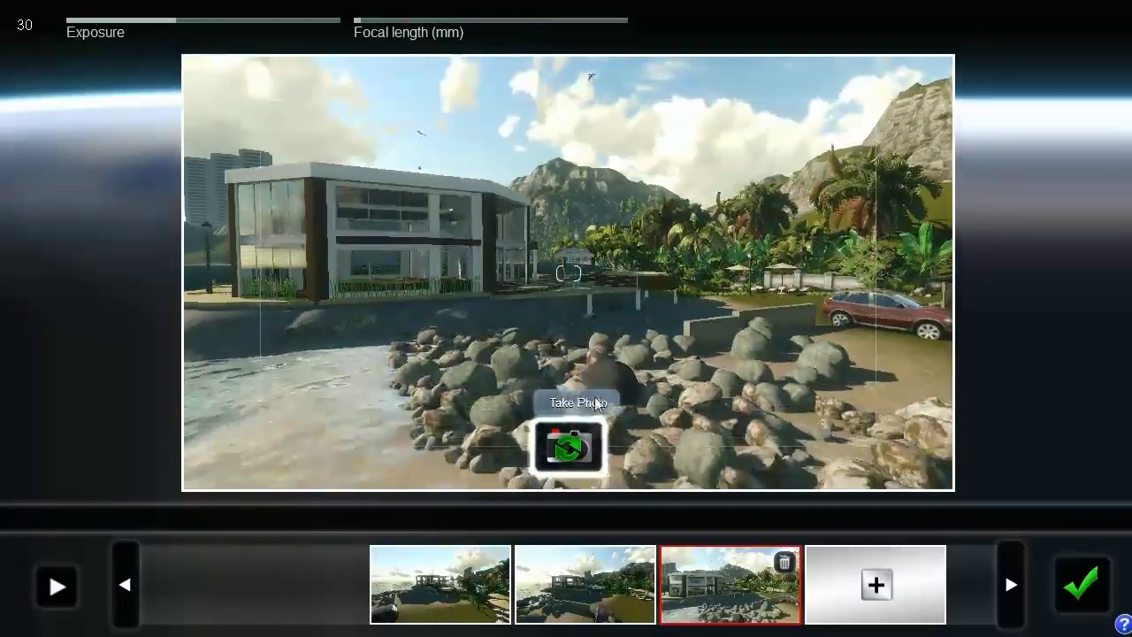
pyautogui.click(578, 451)
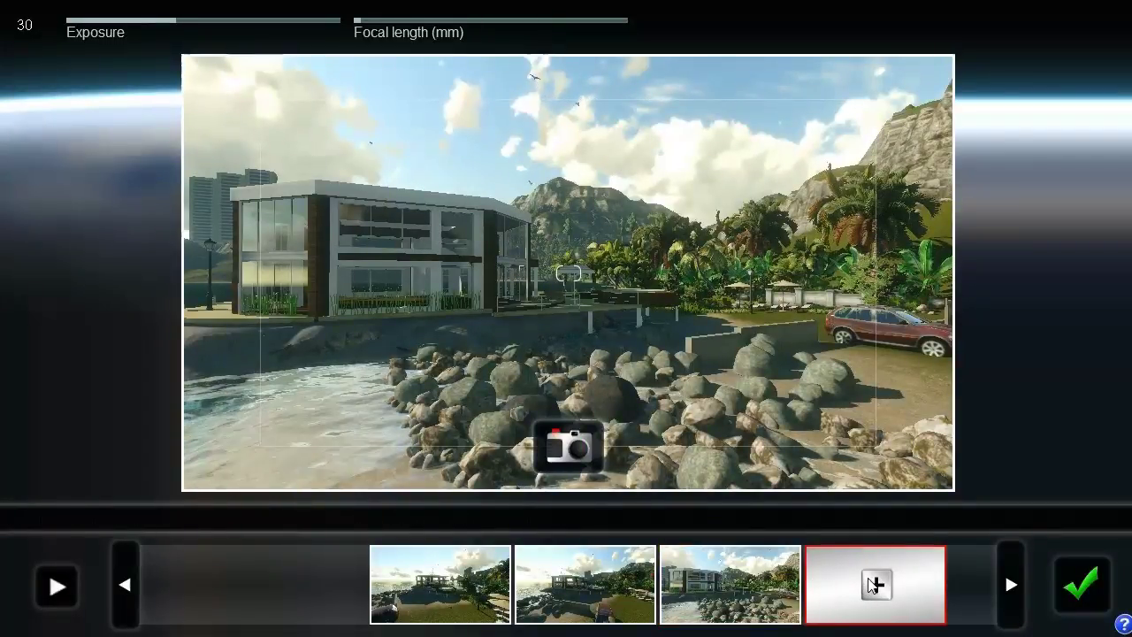
# Step: Capture a fourth keyframe of the house from farther over the water, and delete it from the clip
pyautogui.press('a')
pyautogui.moveTo(721, 435); pyautogui.dragTo(796, 441, button='right')
pyautogui.click(577, 459)
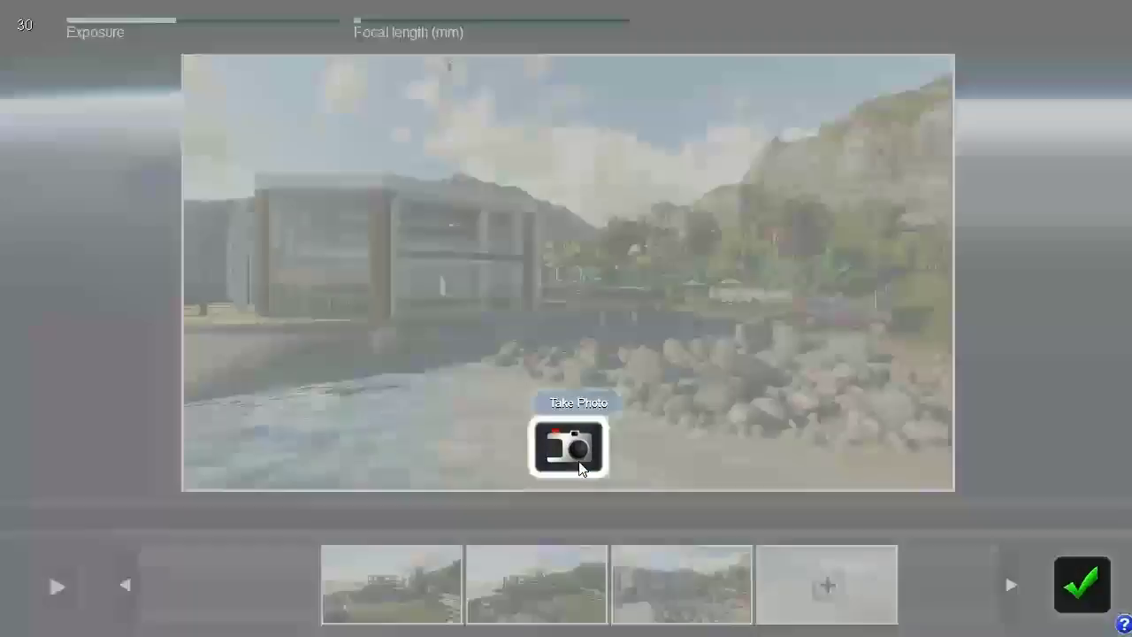
pyautogui.click(734, 588)
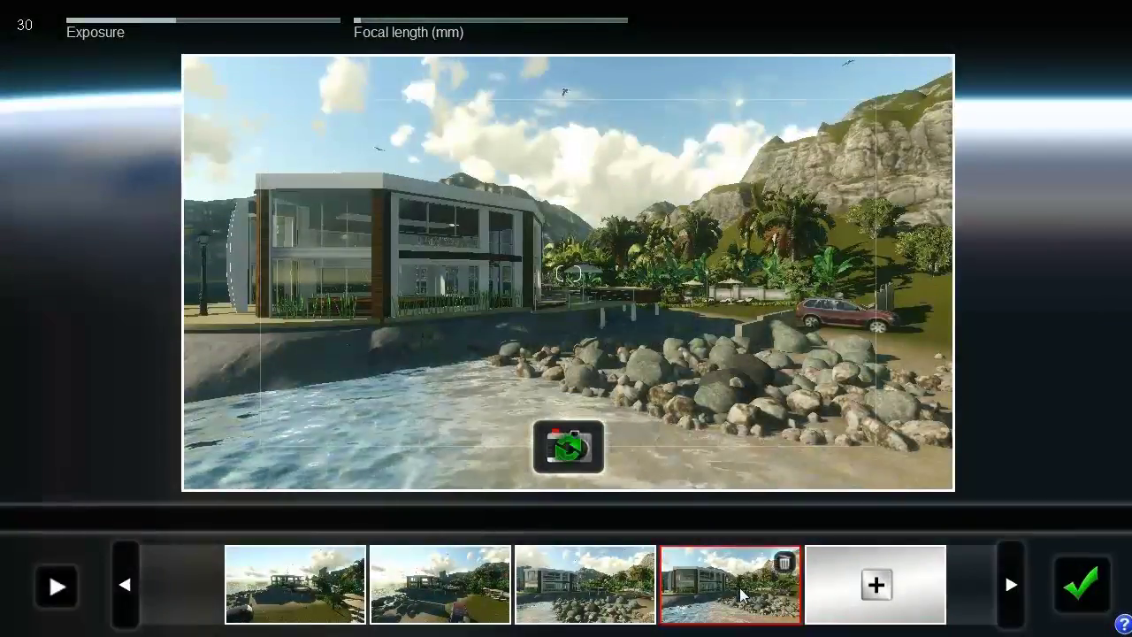
pyautogui.click(784, 563)
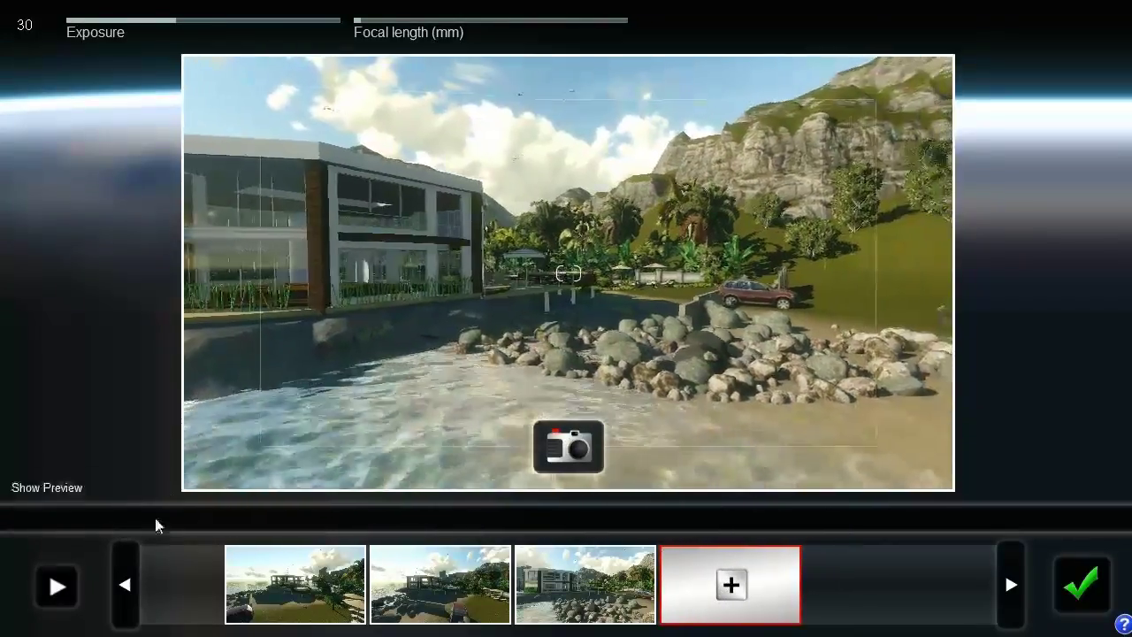
# Step: Preview the three-keyframe camera path and save the clip to the movie
pyautogui.click(57, 587)
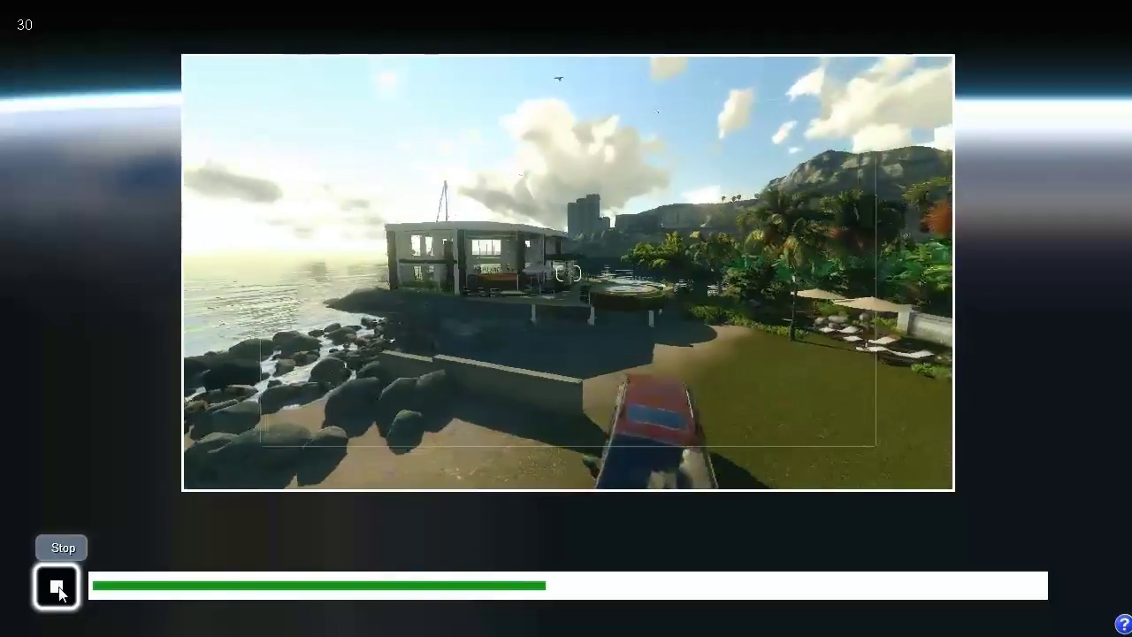
pyautogui.click(56, 589)
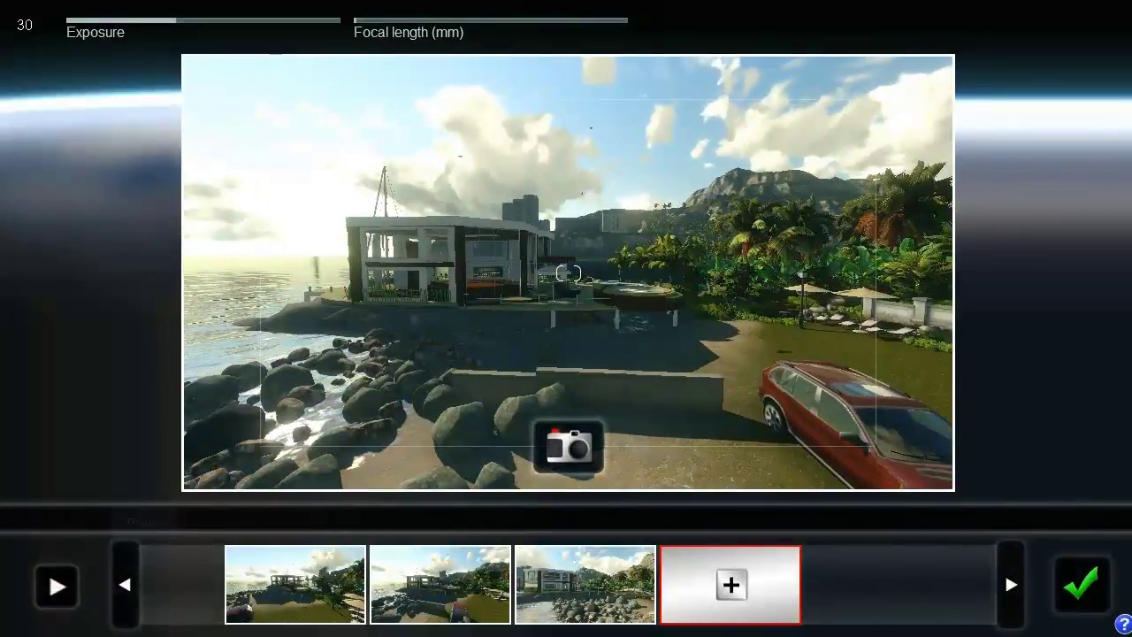
pyautogui.click(1088, 594)
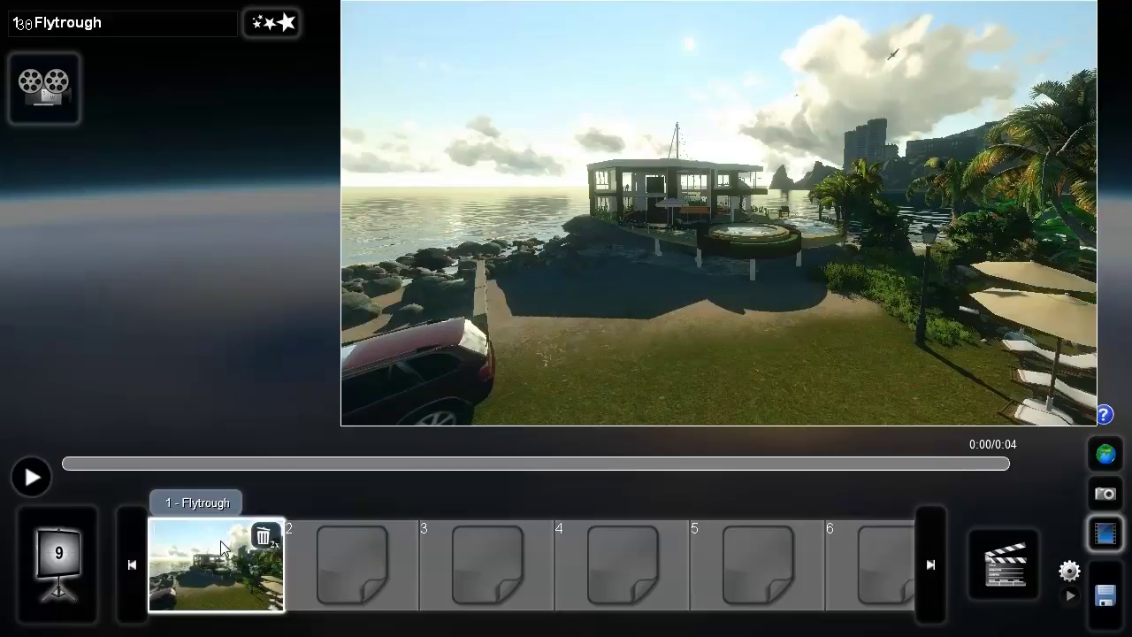
# Step: Start recording a clip in slot 2, increase the focal length, and capture its first keyframe from the water toward the rocky beach
pyautogui.click(372, 563)
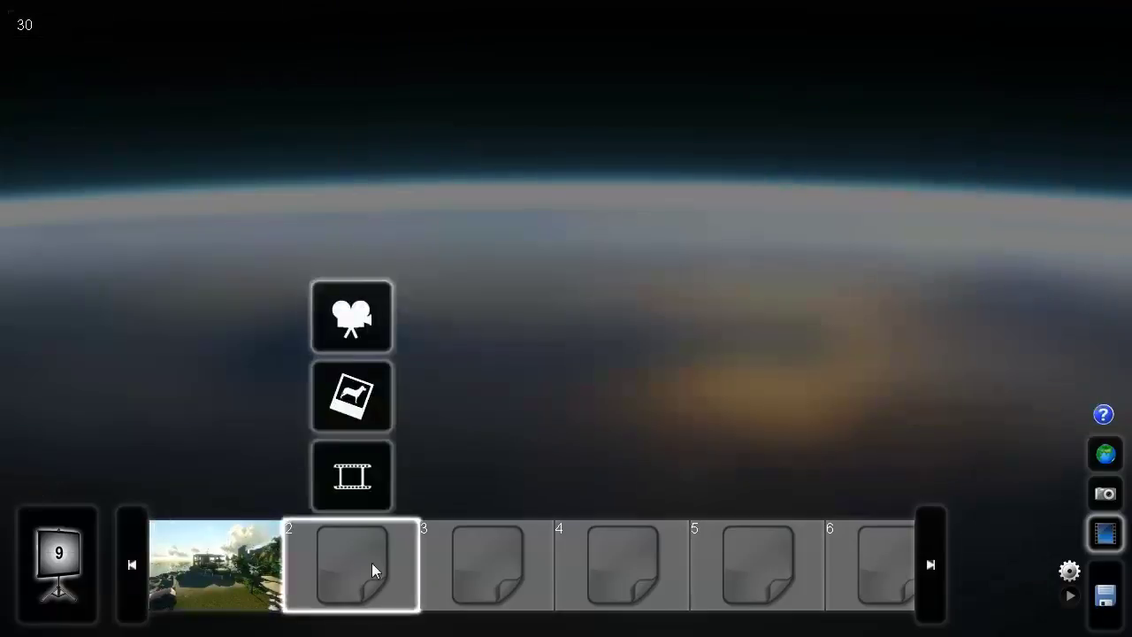
pyautogui.click(353, 319)
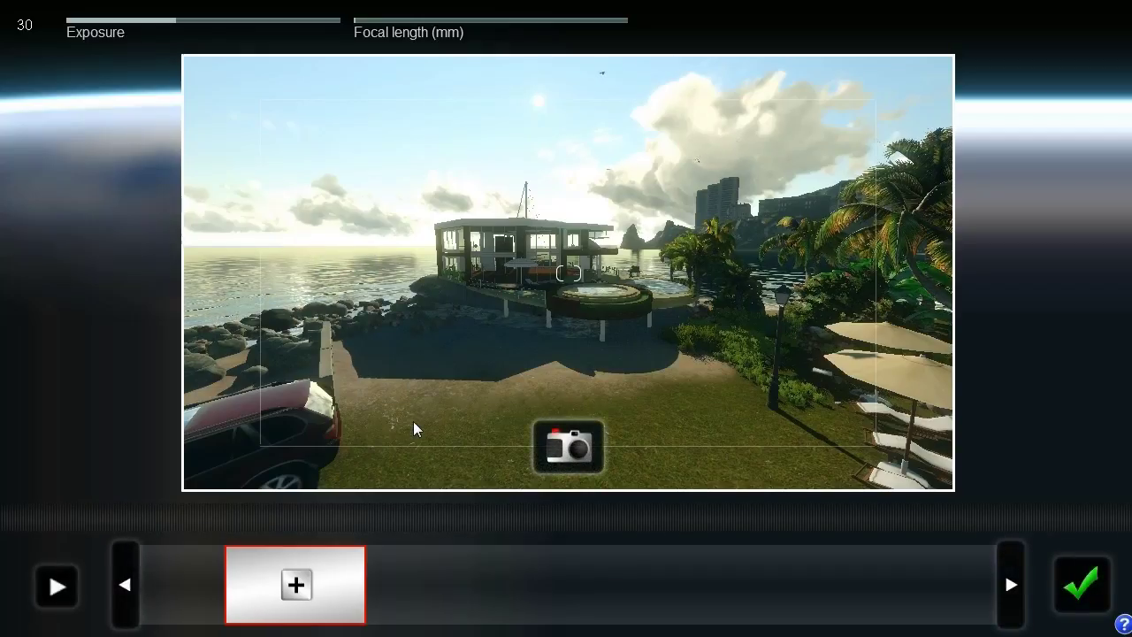
pyautogui.press('a')
pyautogui.moveTo(561, 353); pyautogui.dragTo(607, 369, button='right')
pyautogui.press('s')
pyautogui.moveTo(357, 19)
pyautogui.mouseDown()
pyautogui.moveTo(384, 20)
pyautogui.moveTo(372, 20)
pyautogui.mouseUp()
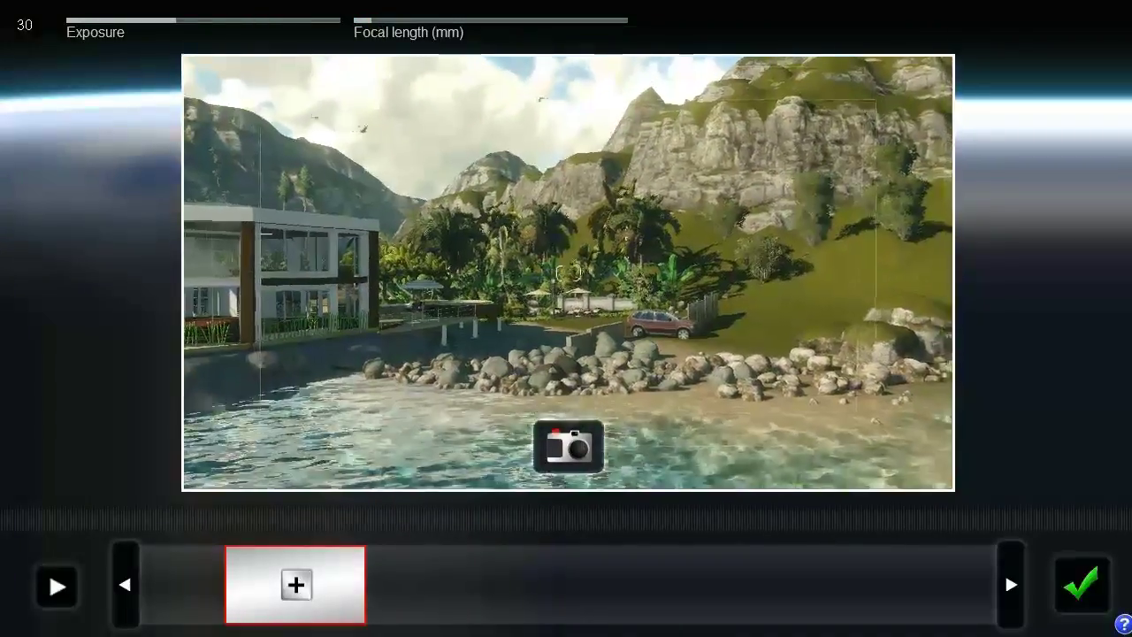
pyautogui.click(566, 447)
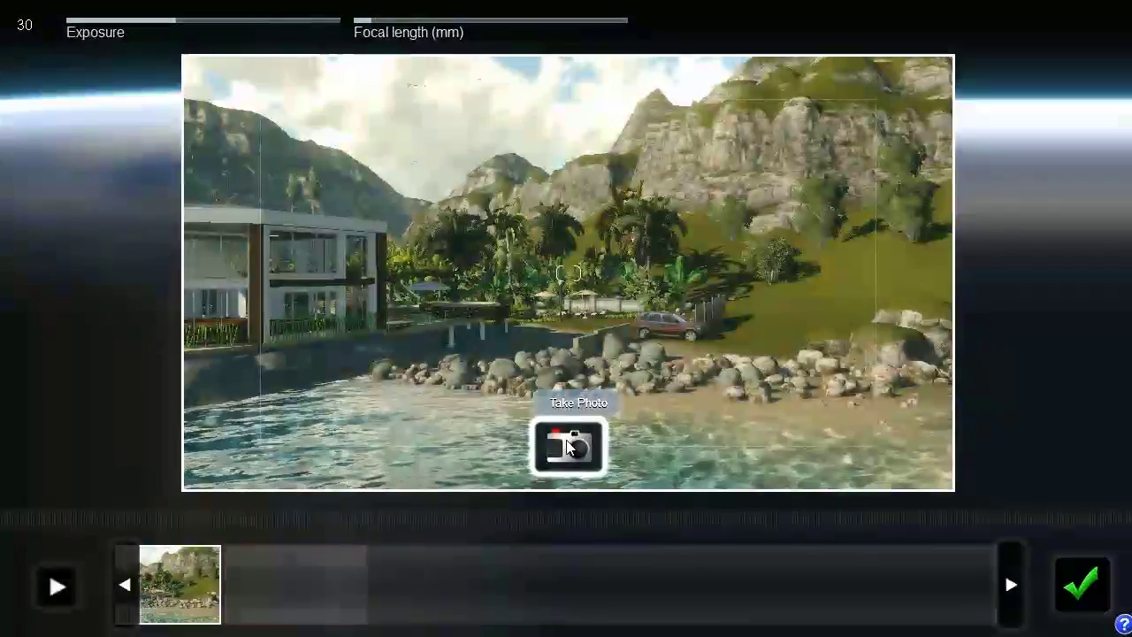
# Step: Move the camera around to face the house's wooden entrance and pier, and capture the second keyframe
pyautogui.press('a')
pyautogui.press('a')
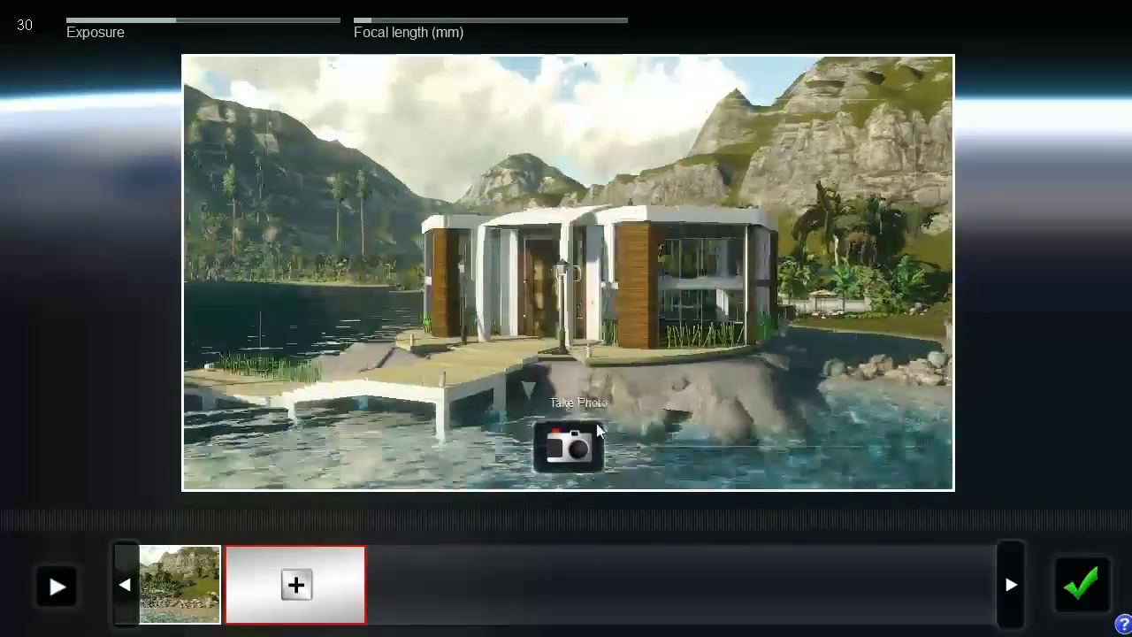
pyautogui.moveTo(593, 421); pyautogui.dragTo(611, 434, button='right')
pyautogui.press('d')
pyautogui.click(582, 456)
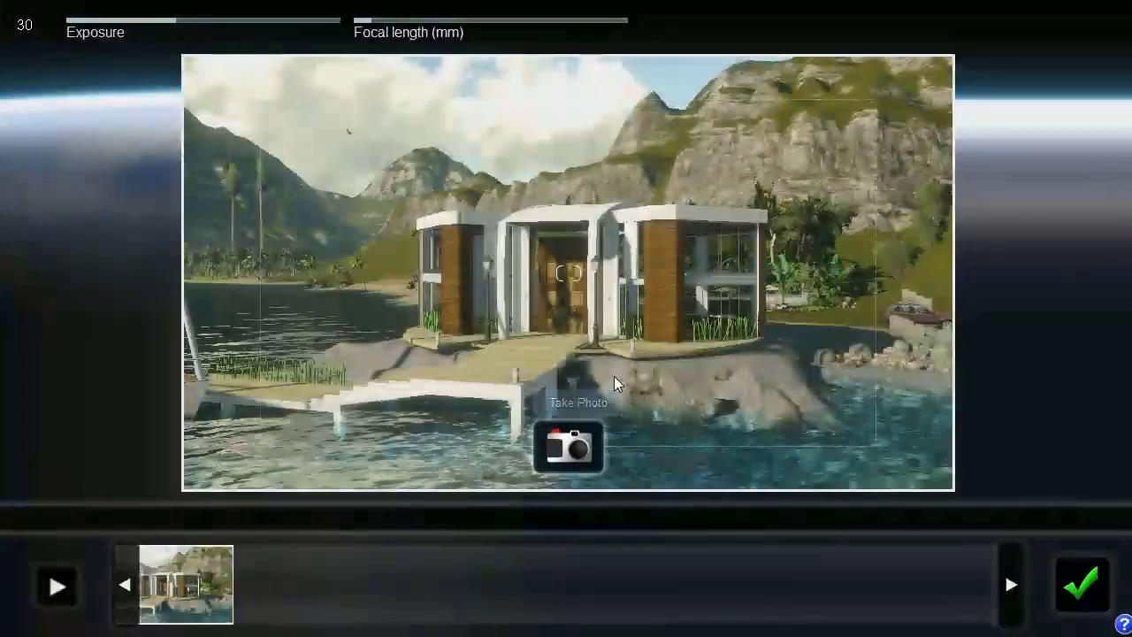
pyautogui.press('d')
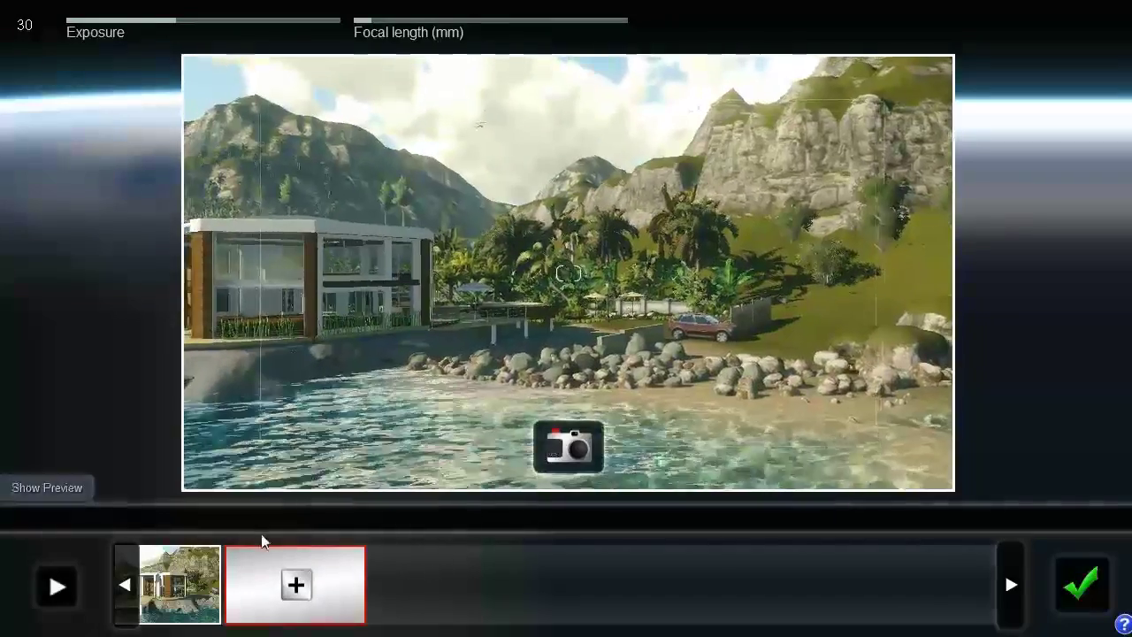
# Step: Preview the second clip's camera path and save the clip to the movie
pyautogui.click(57, 586)
pyautogui.moveTo(91, 529); pyautogui.dragTo(231, 521)
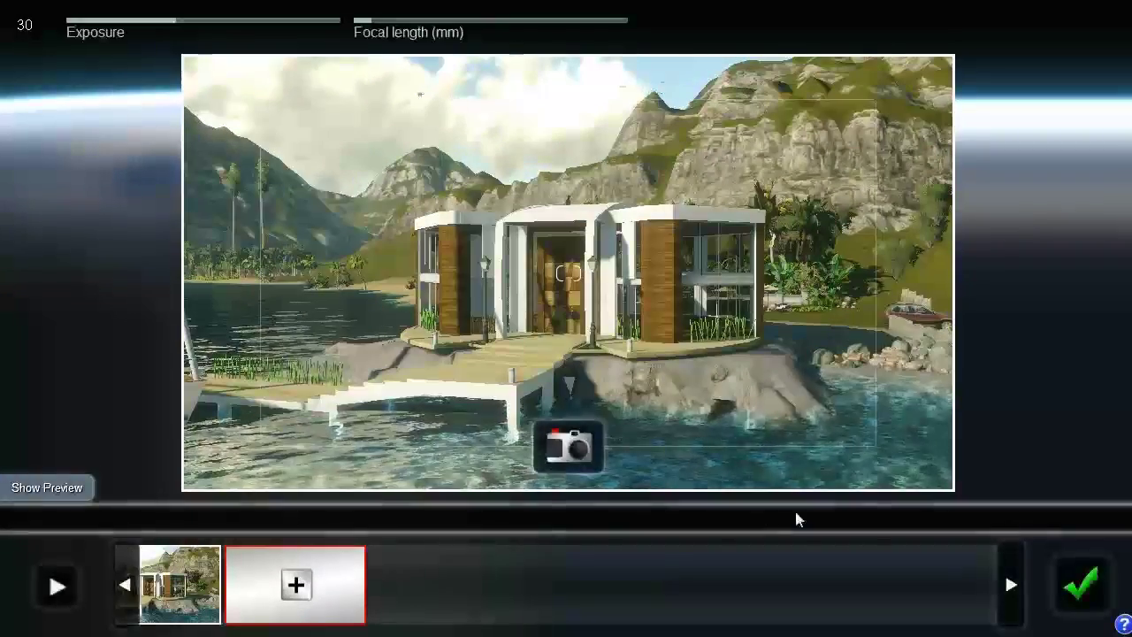
pyautogui.click(1089, 588)
# Step: Select the first clip in the movie and preview it on its own
pyautogui.click(212, 559)
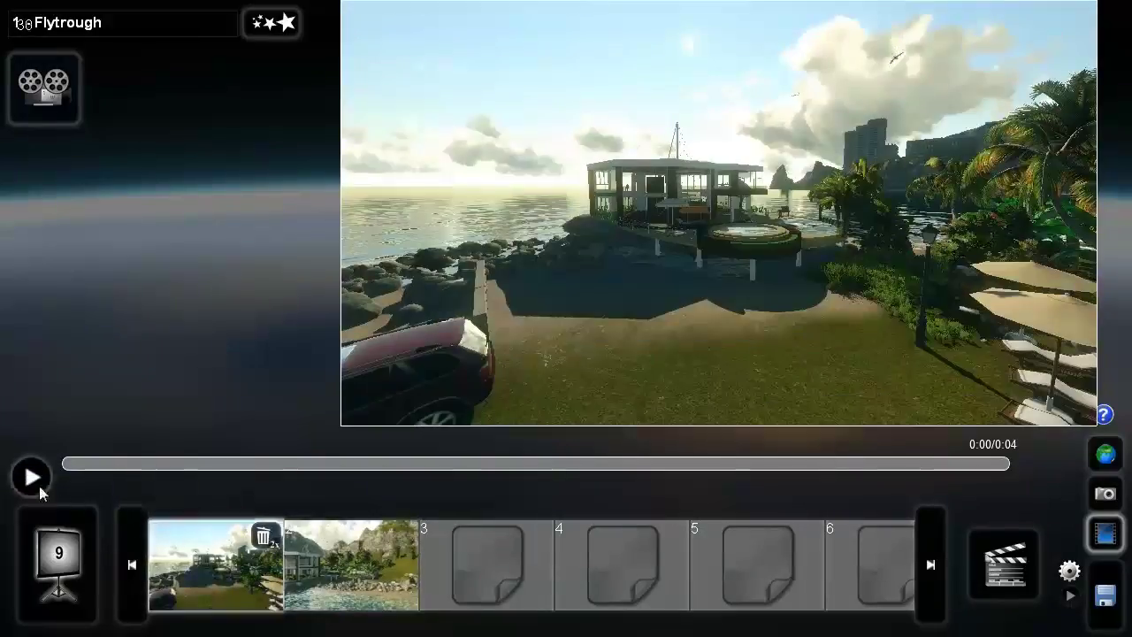
pyautogui.click(31, 478)
pyautogui.click(30, 478)
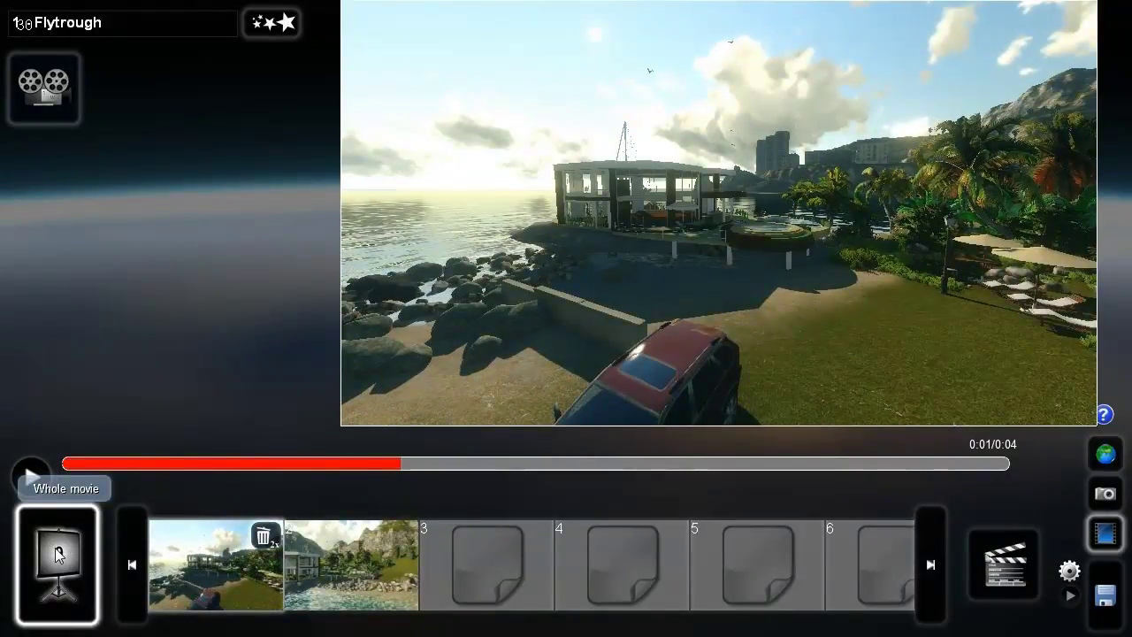
# Step: Preview the whole movie with both clips in sequence
pyautogui.click(58, 554)
pyautogui.click(34, 478)
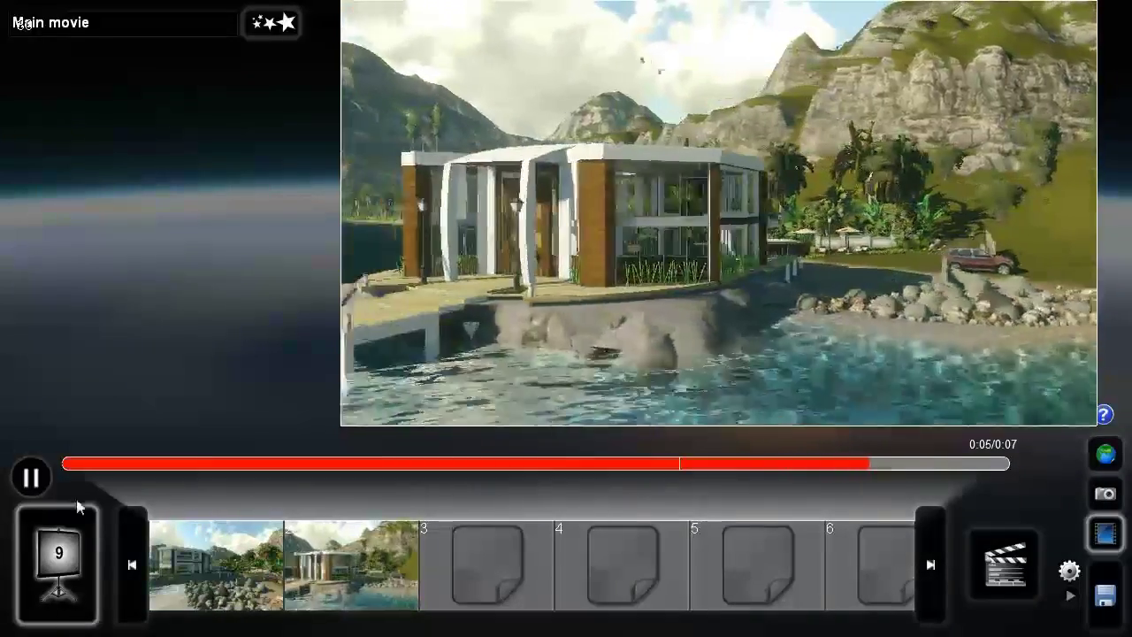
pyautogui.click(42, 487)
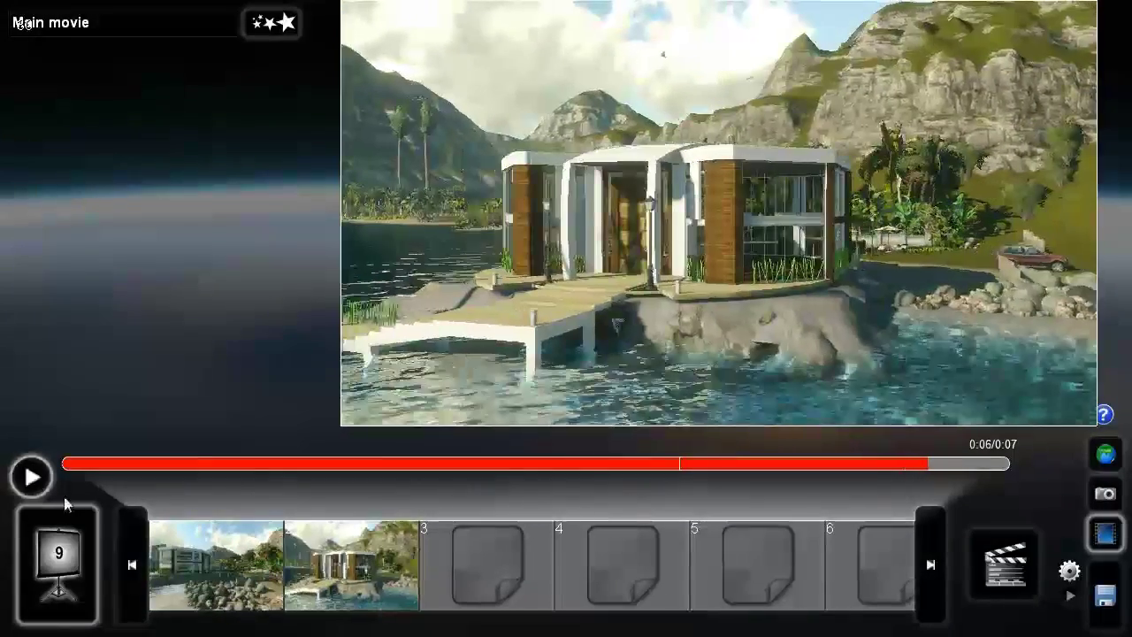
# Step: Reorder the clips so the beach-side clip follows the water clip, and preview the whole movie in the new order
pyautogui.moveTo(213, 558); pyautogui.dragTo(403, 557)
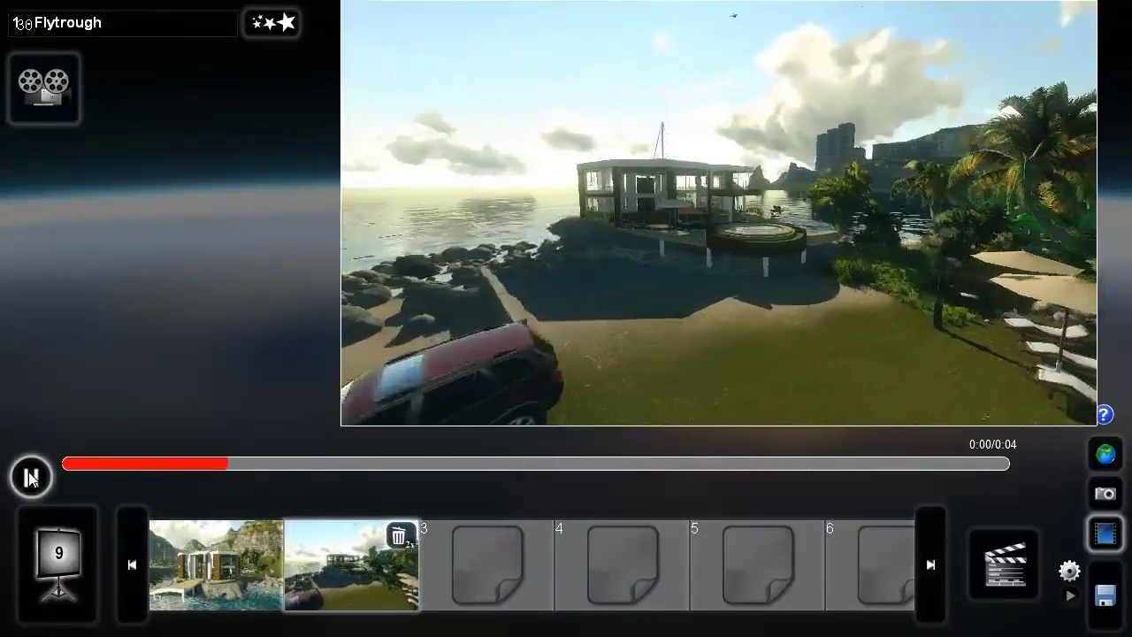
pyautogui.click(72, 527)
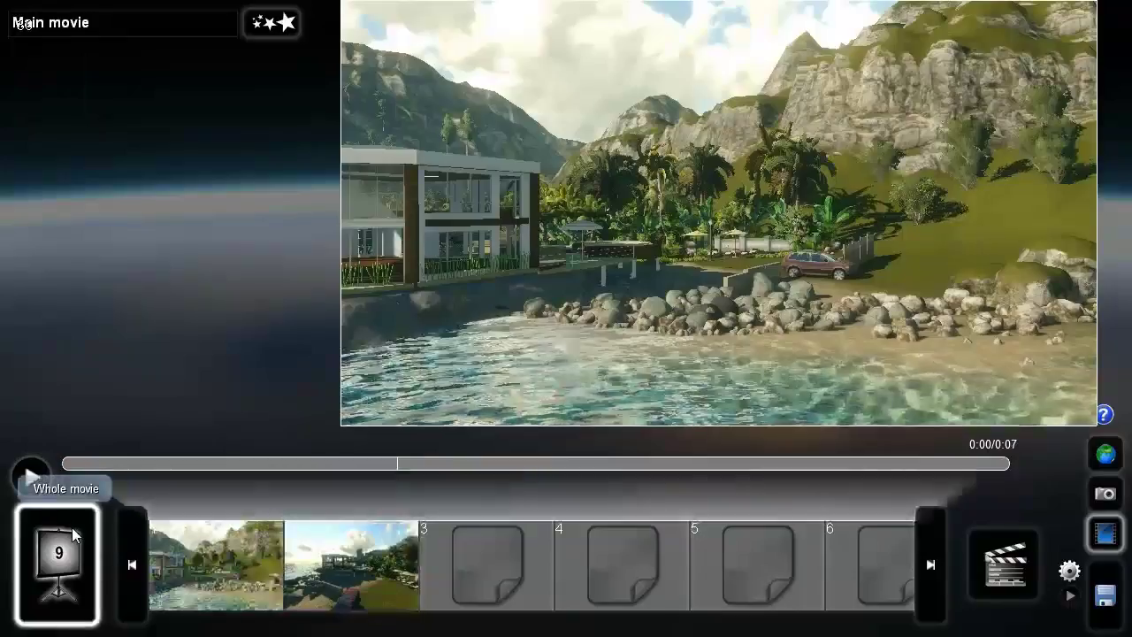
pyautogui.click(31, 477)
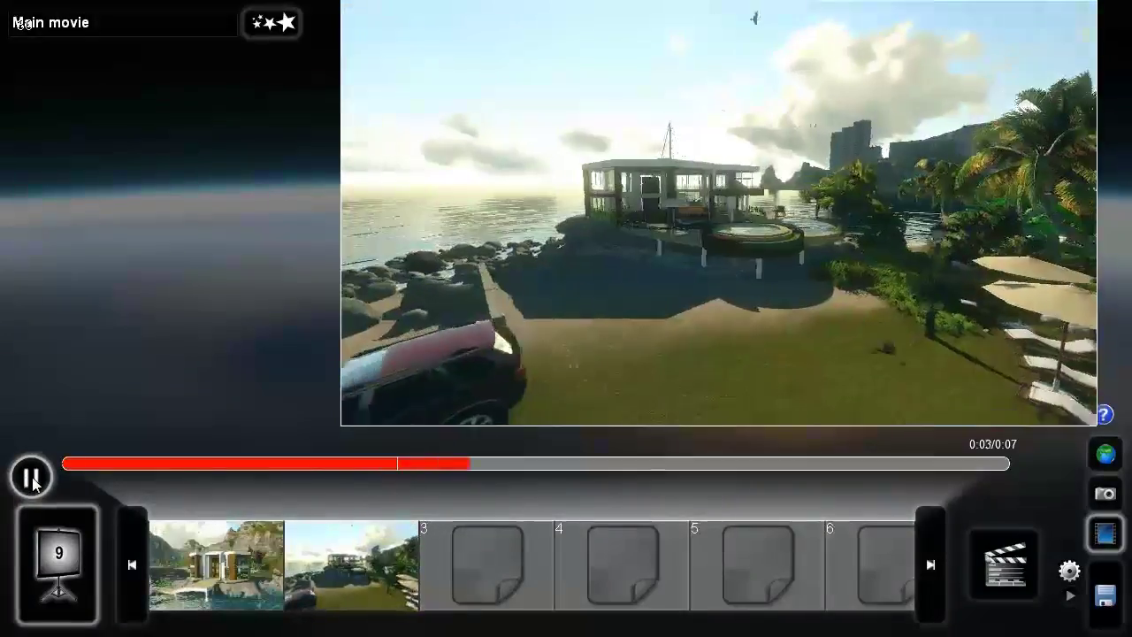
pyautogui.click(32, 477)
# Step: Review the color, scene and clip effects for the clip in slot 1, and add the Fade in/out effect to it
pyautogui.click(222, 575)
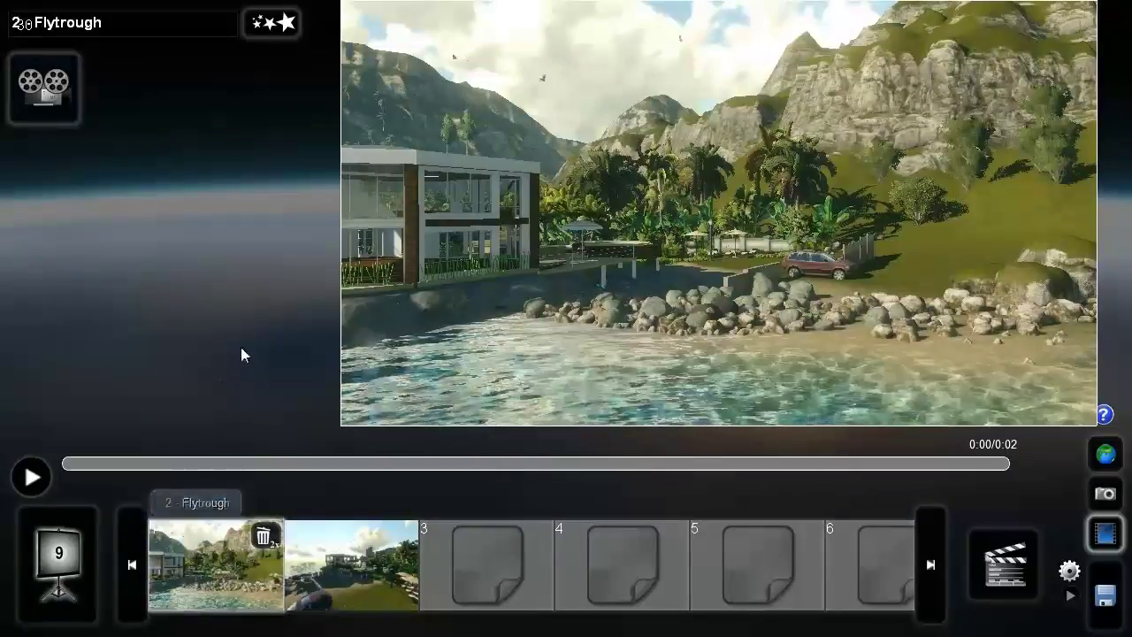
pyautogui.click(269, 24)
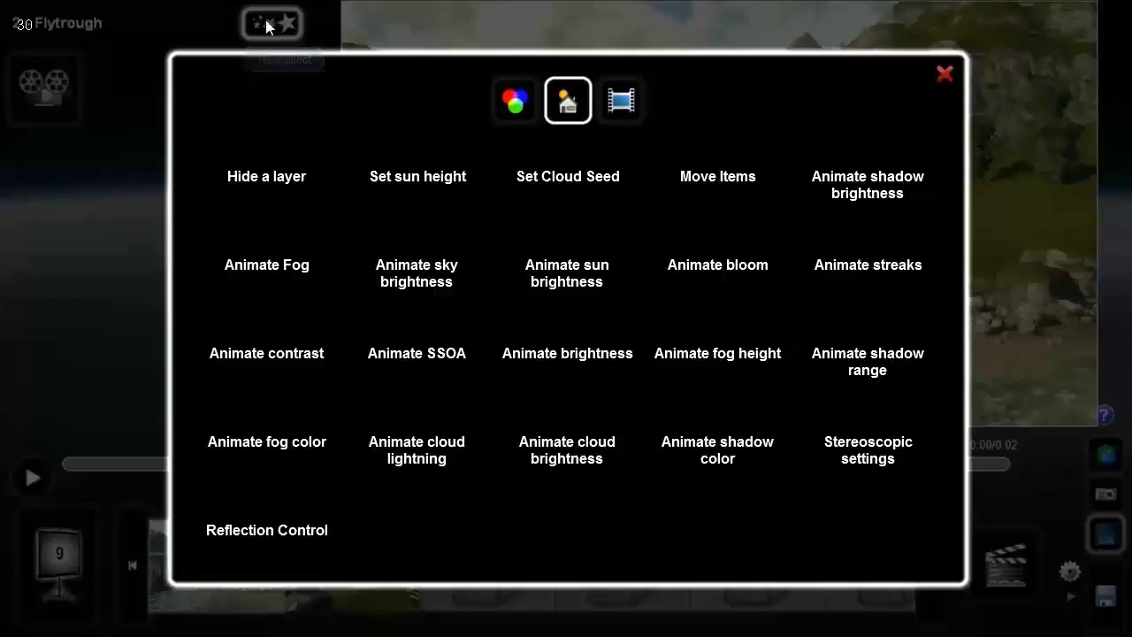
pyautogui.click(512, 101)
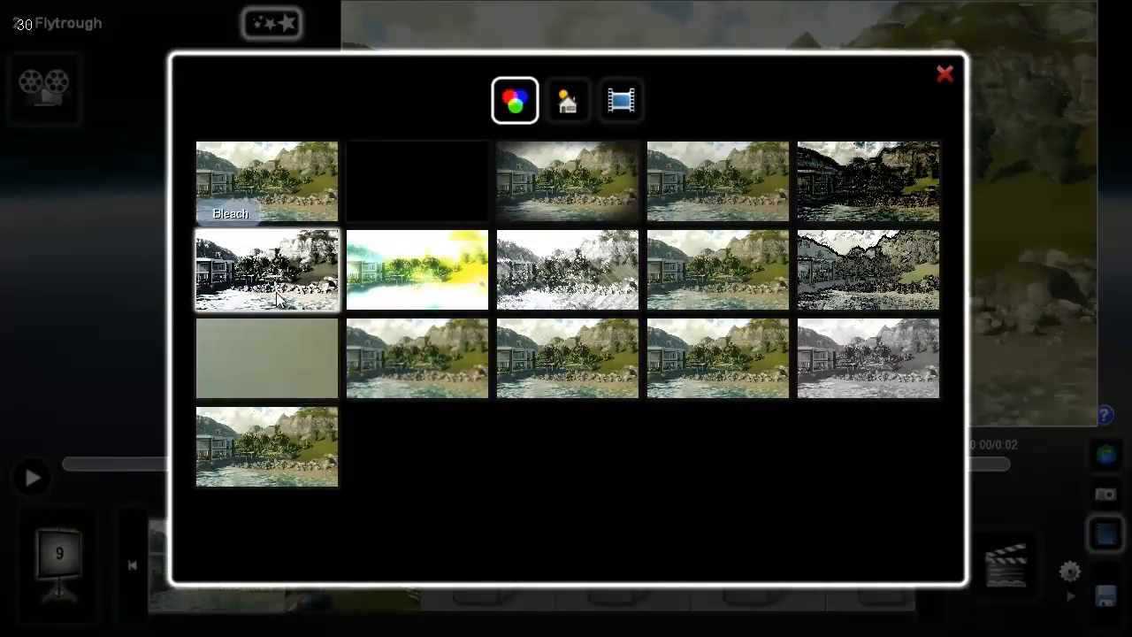
pyautogui.click(580, 108)
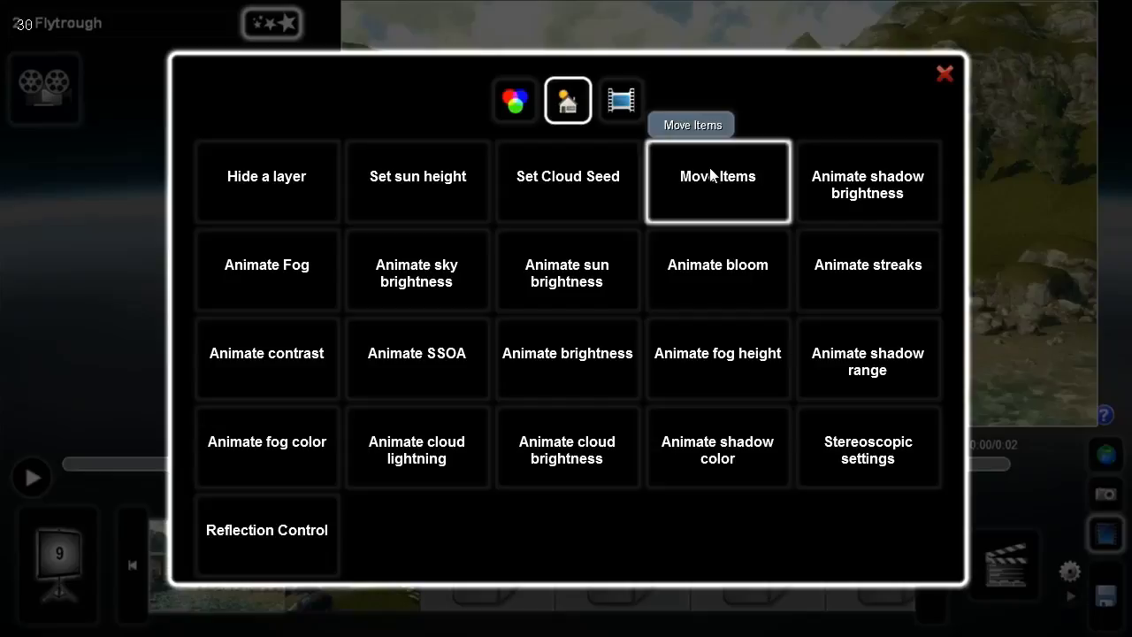
pyautogui.click(620, 110)
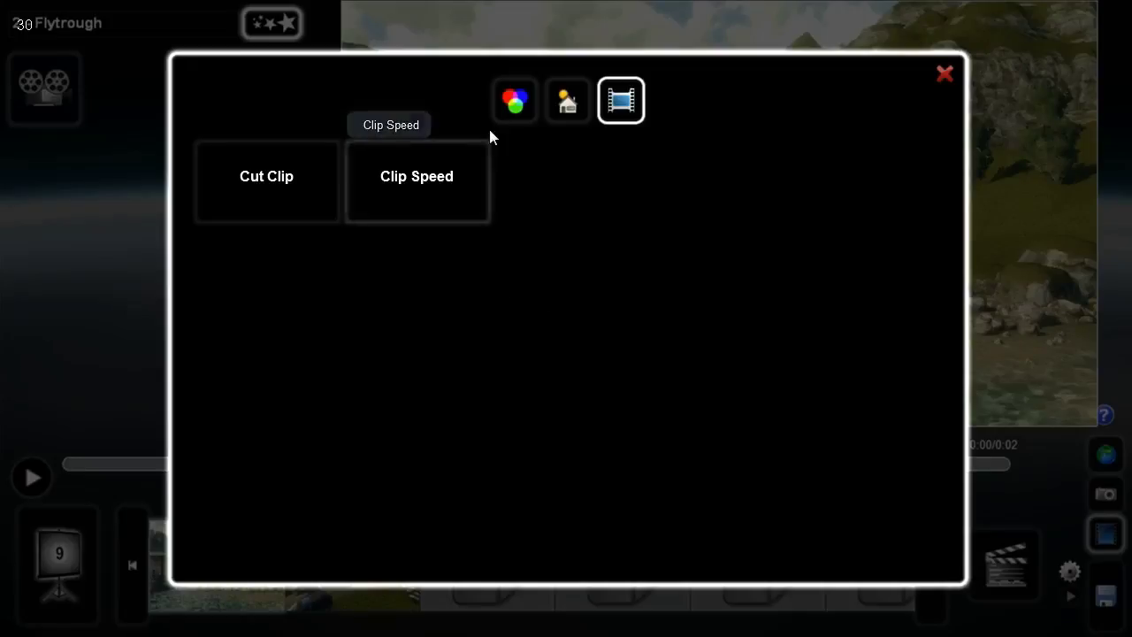
pyautogui.click(499, 102)
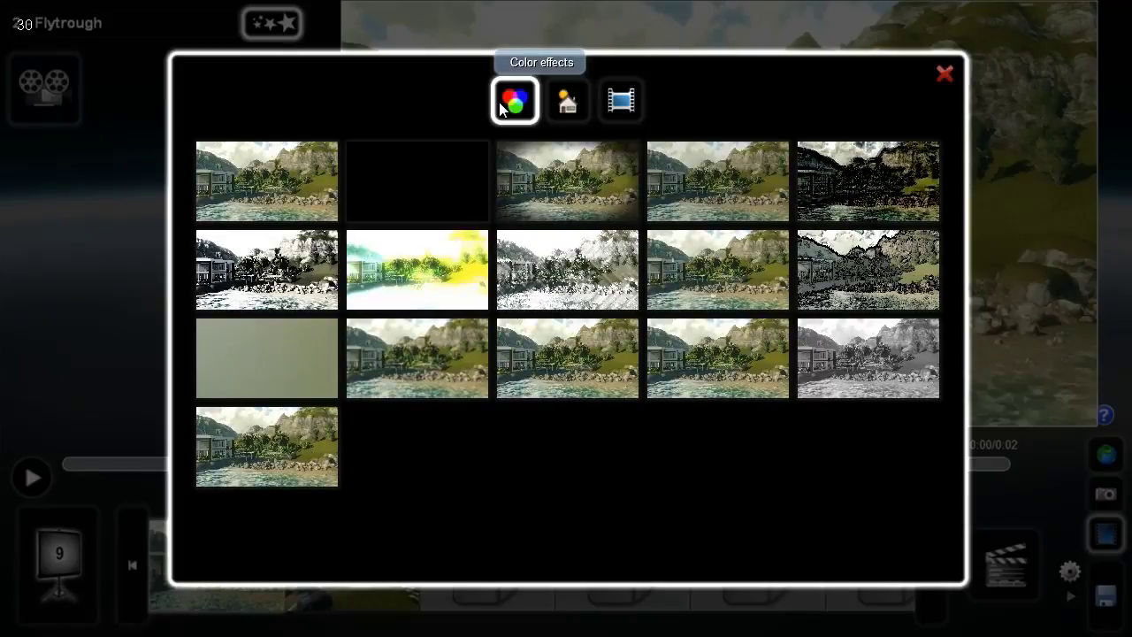
pyautogui.click(410, 191)
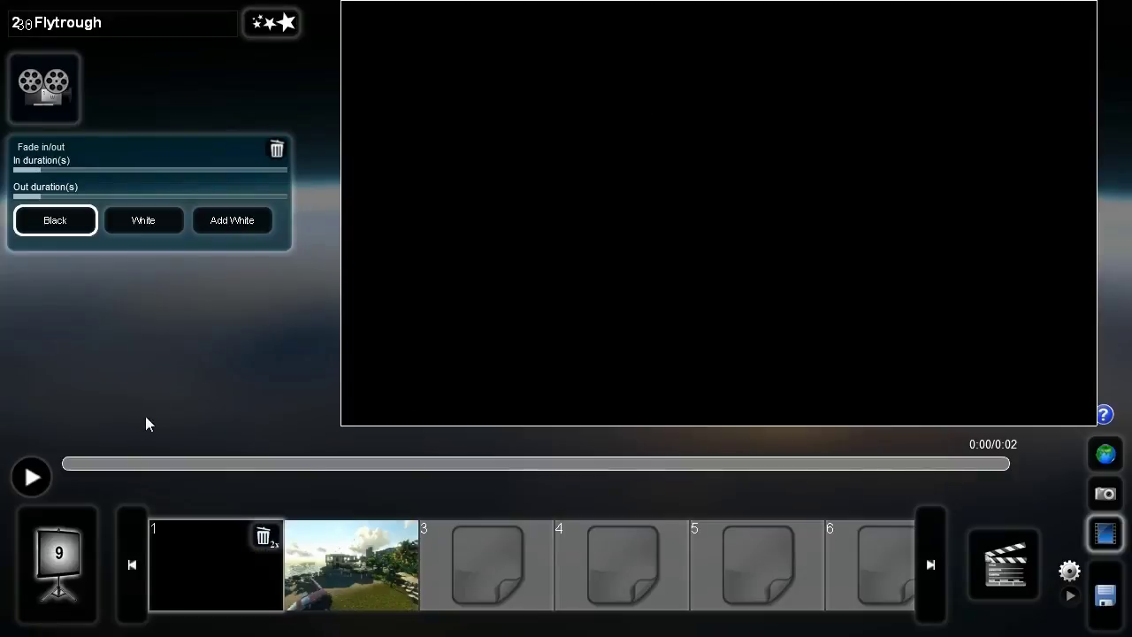
# Step: Preview the slot 1 clip with its black fade and pause partway through
pyautogui.moveTo(69, 465)
pyautogui.mouseDown()
pyautogui.moveTo(965, 422)
pyautogui.moveTo(958, 442)
pyautogui.moveTo(505, 448)
pyautogui.moveTo(92, 481)
pyautogui.moveTo(283, 476)
pyautogui.moveTo(58, 482)
pyautogui.mouseUp()
pyautogui.click(27, 483)
pyautogui.click(31, 482)
pyautogui.click(31, 479)
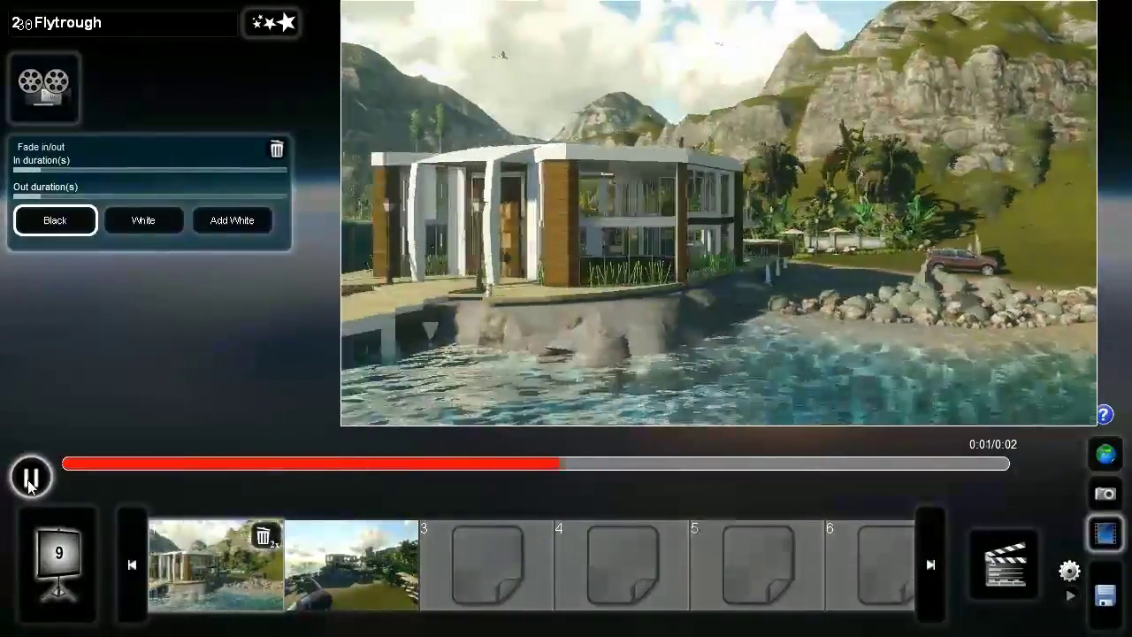
pyautogui.click(31, 479)
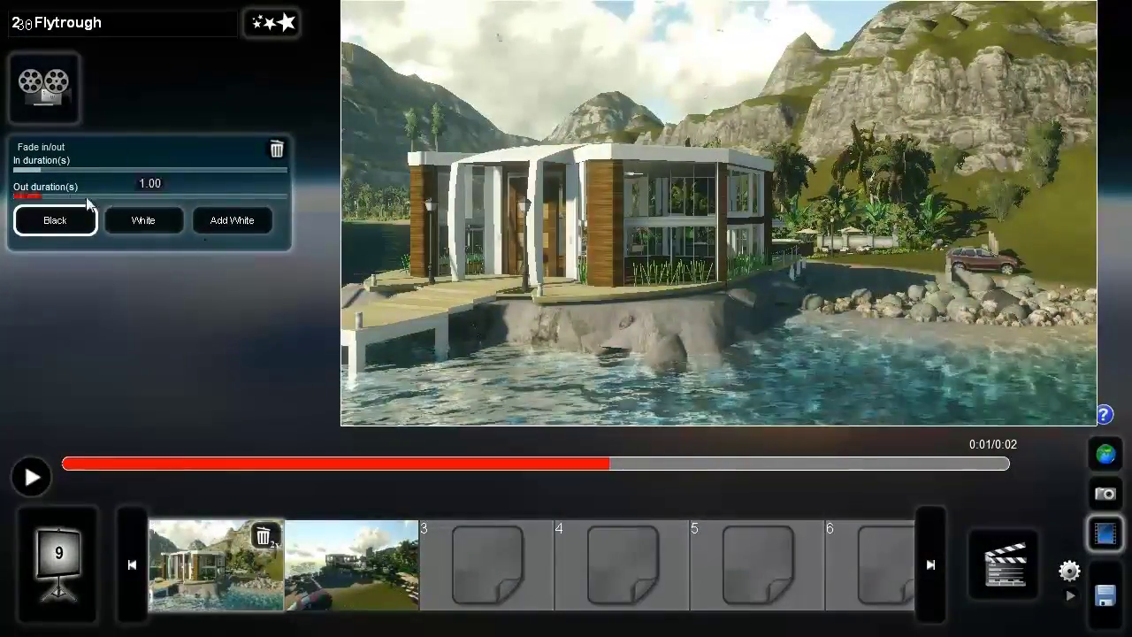
# Step: Slightly lengthen the fade-in duration, set the fade color to White, and preview the clip
pyautogui.moveTo(37, 169)
pyautogui.mouseDown()
pyautogui.moveTo(82, 170)
pyautogui.moveTo(48, 171)
pyautogui.mouseUp()
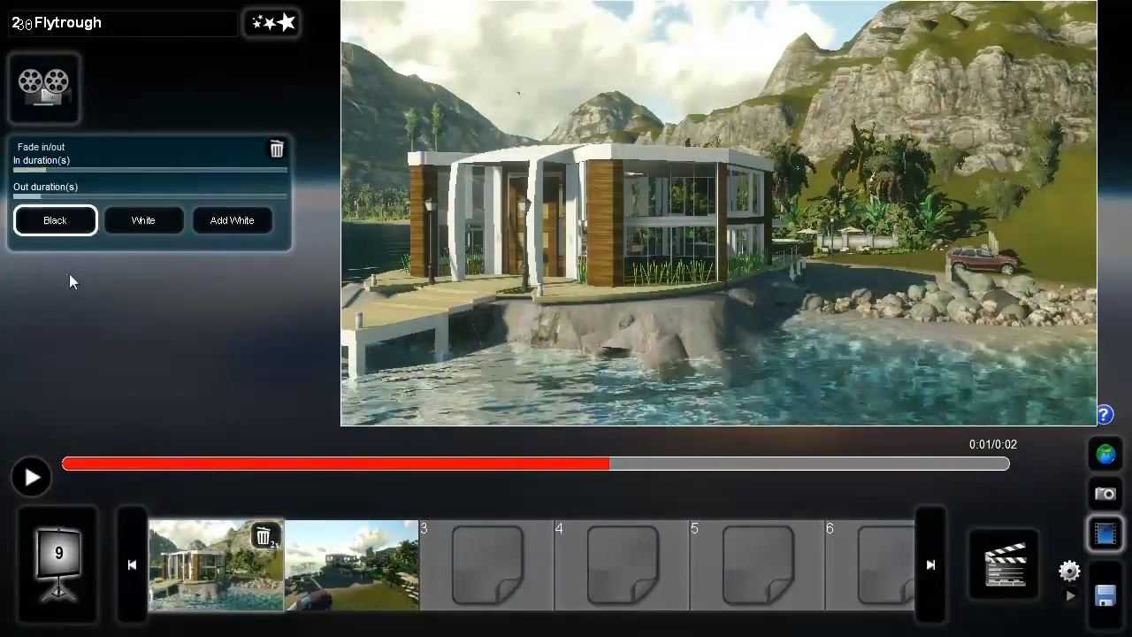
pyautogui.click(168, 227)
pyautogui.click(31, 476)
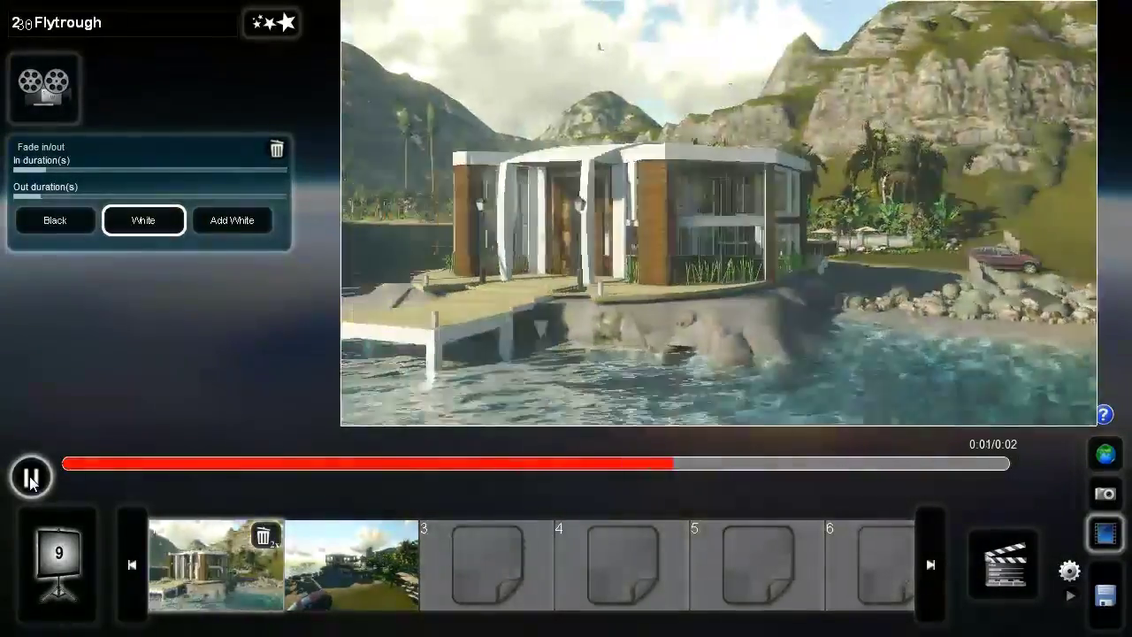
pyautogui.click(31, 477)
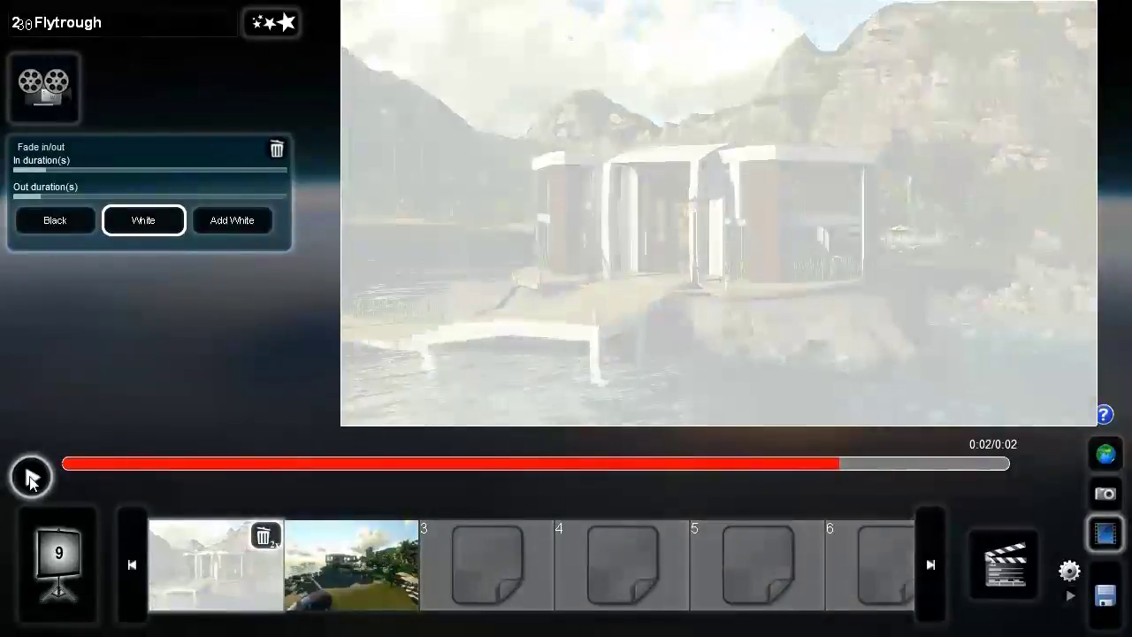
# Step: Add a Vignette effect to the whole movie and reduce its amount to about half
pyautogui.click(56, 579)
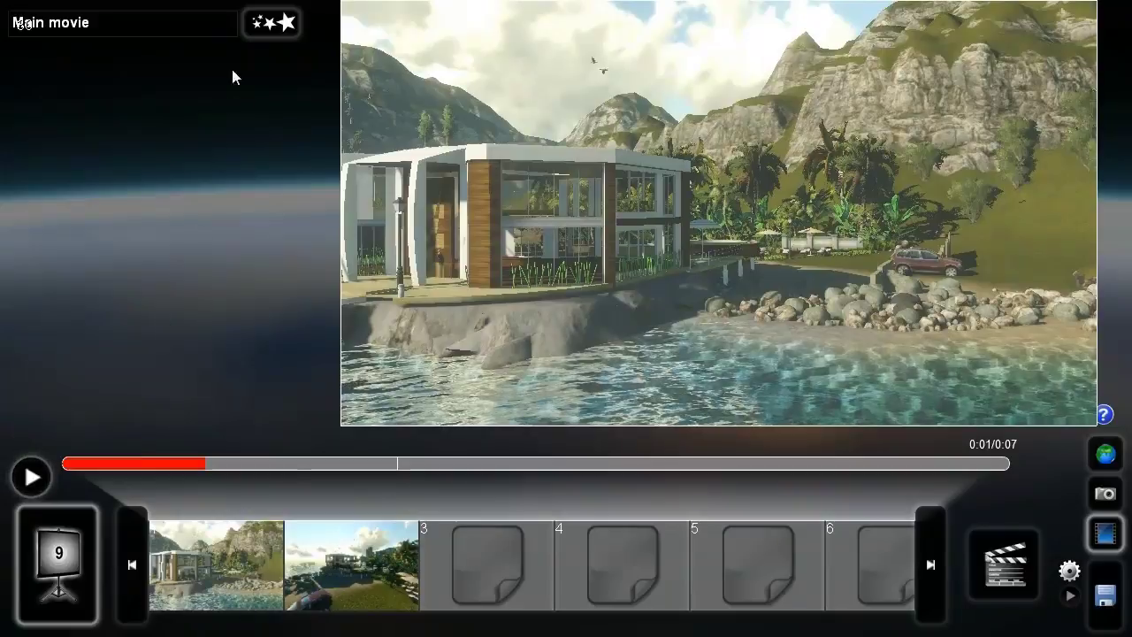
pyautogui.click(268, 22)
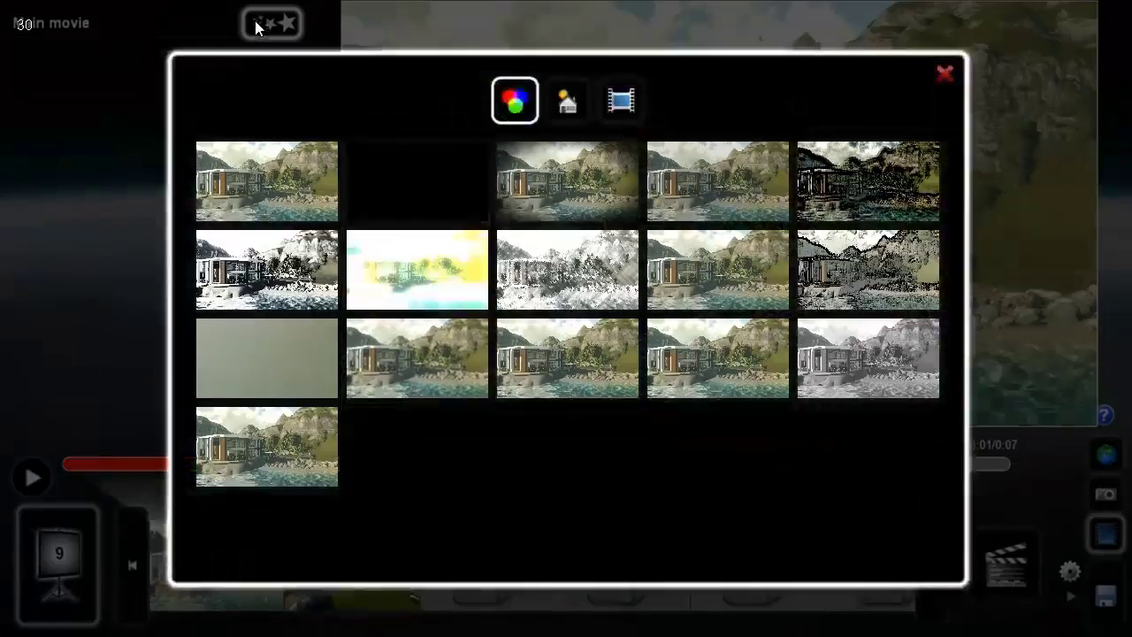
pyautogui.click(546, 183)
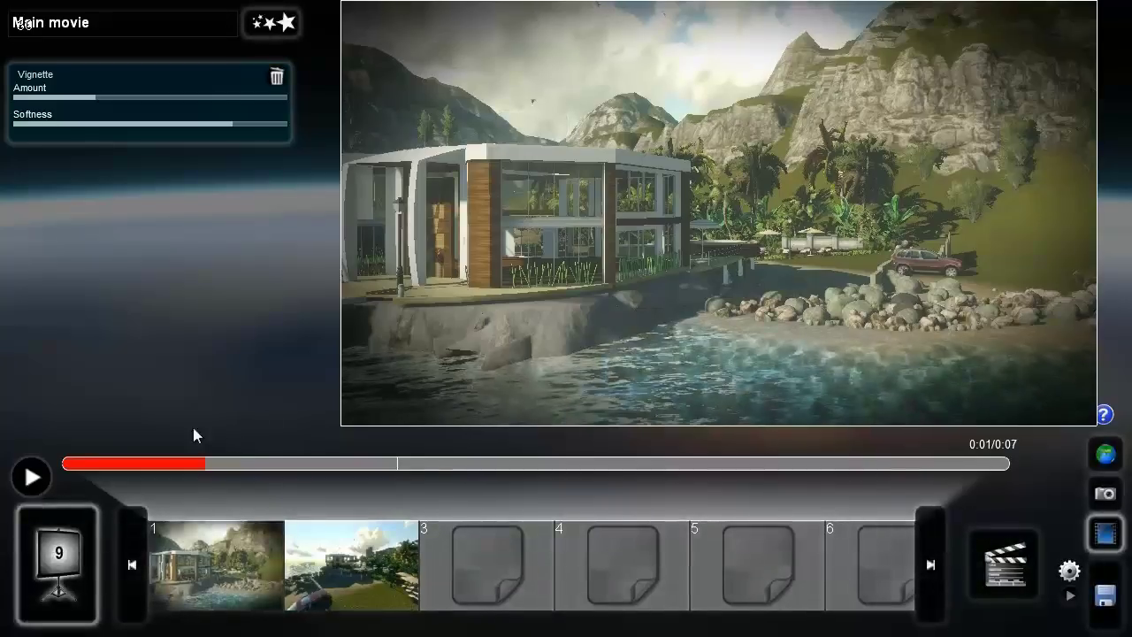
pyautogui.moveTo(110, 99); pyautogui.dragTo(55, 130)
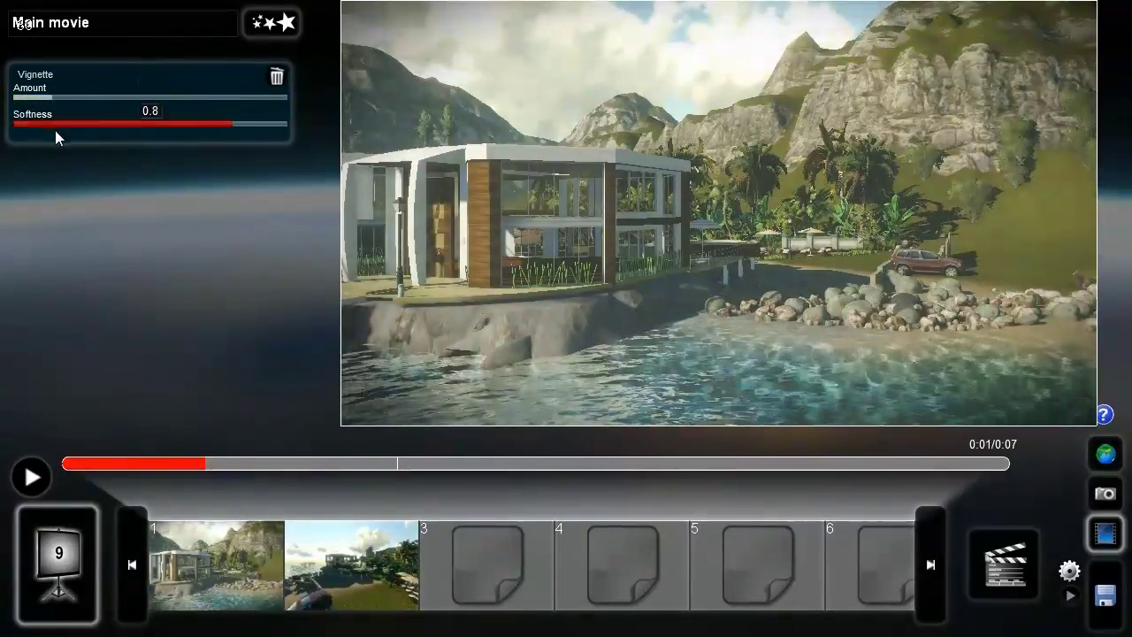
# Step: Preview the slot 2 clip to check how the movie-wide vignette affects it
pyautogui.click(344, 569)
pyautogui.click(31, 477)
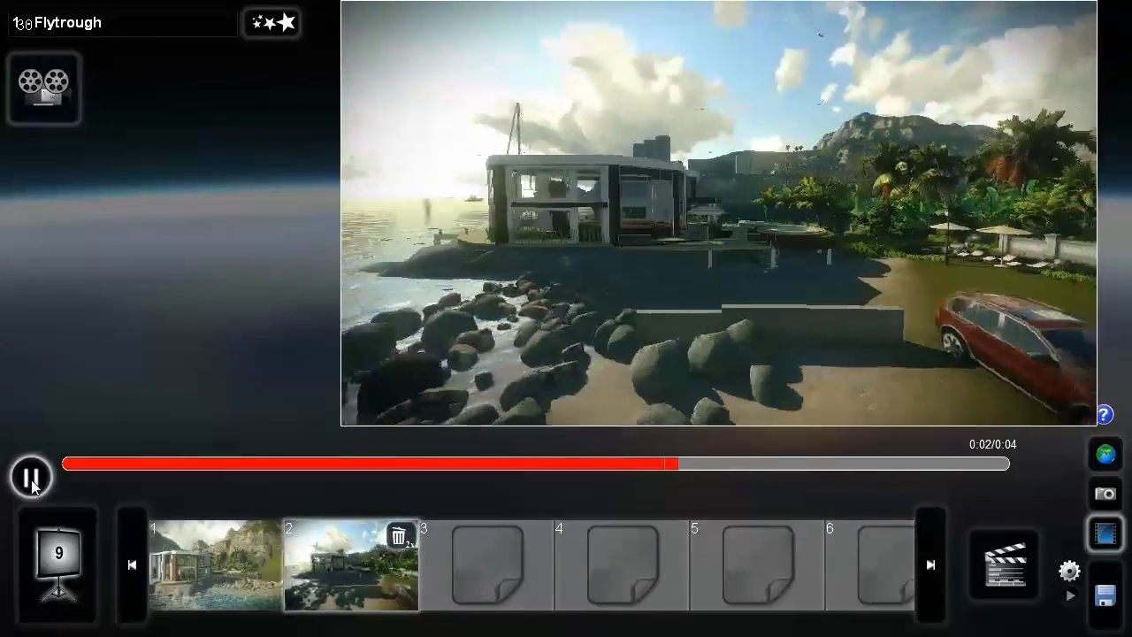
pyautogui.click(31, 477)
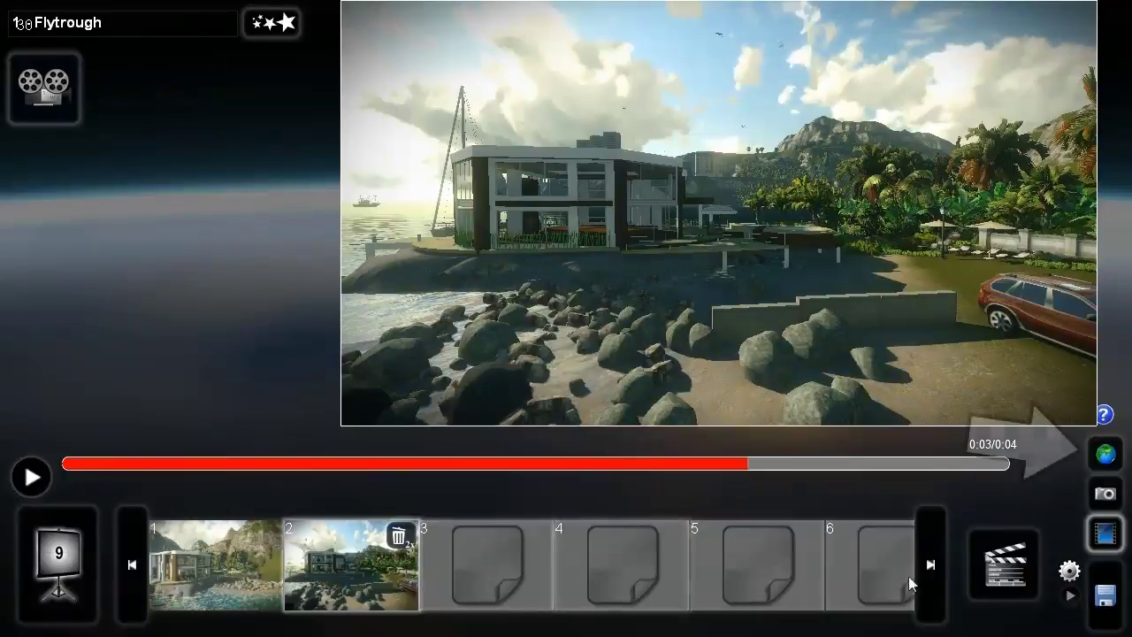
# Step: Switch to build mode and place the second woman in a black dress from the people library on the shore behind the low wall
pyautogui.click(1105, 455)
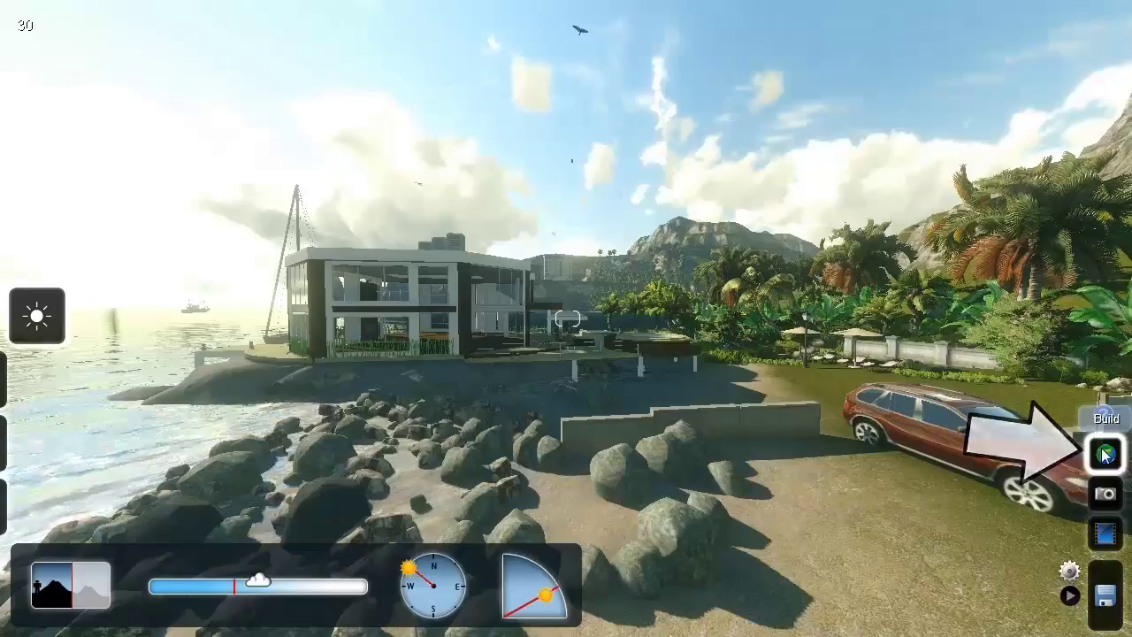
pyautogui.click(26, 520)
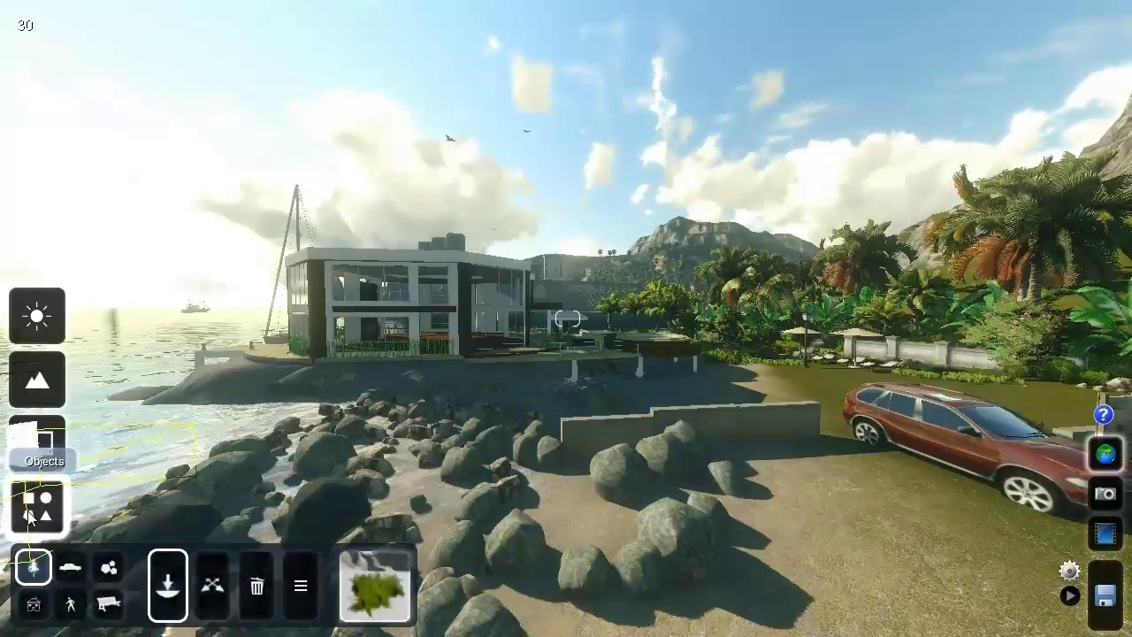
pyautogui.click(72, 608)
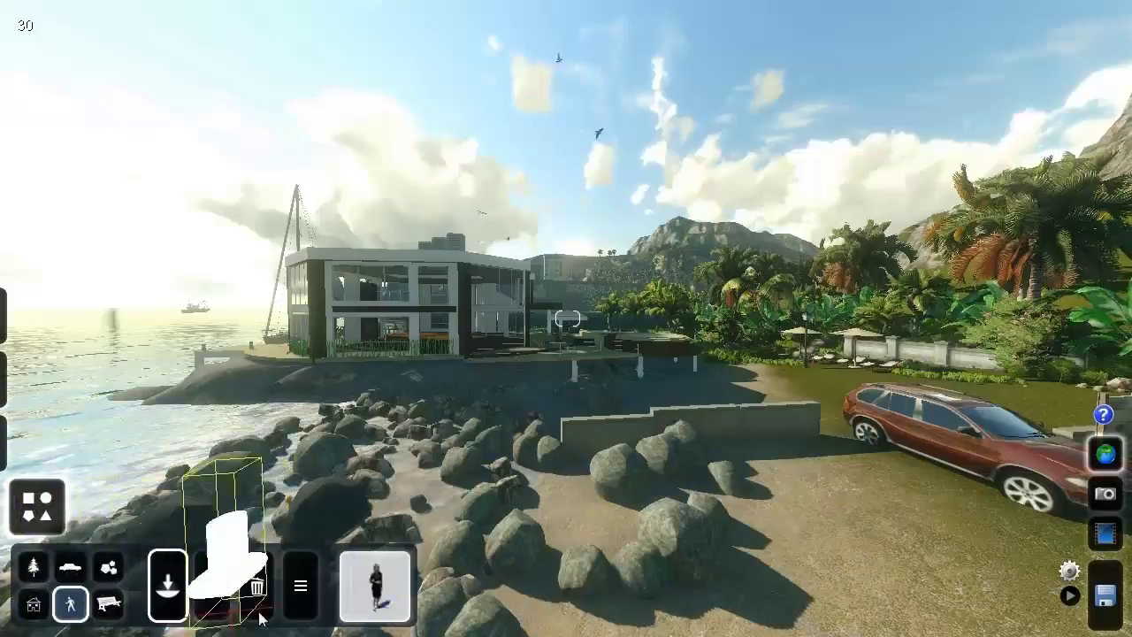
pyautogui.click(379, 586)
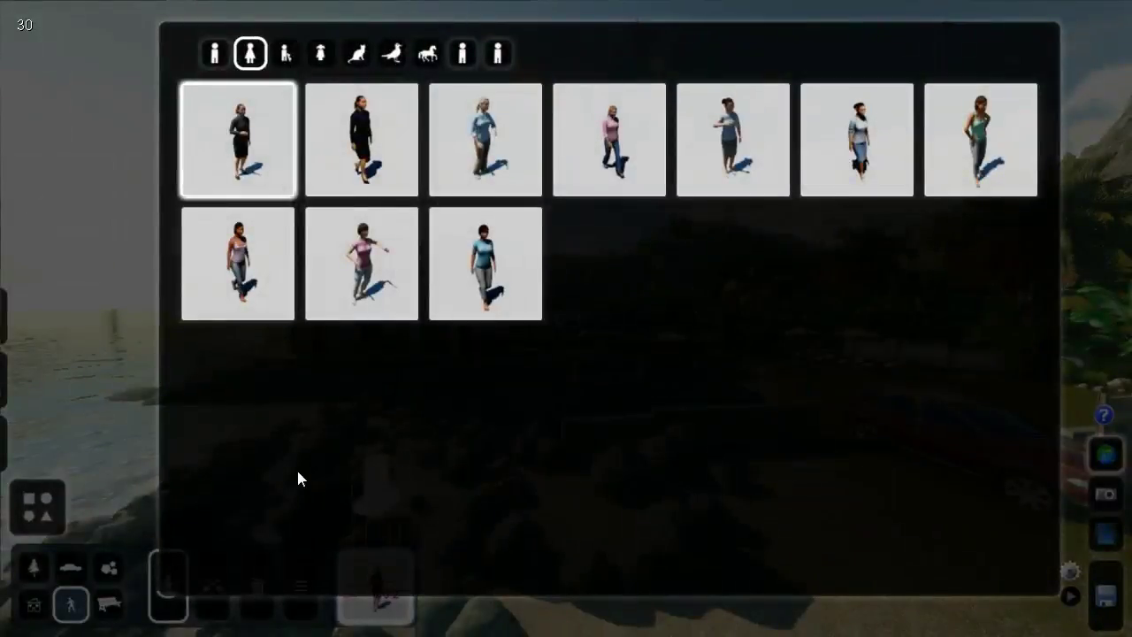
pyautogui.click(350, 148)
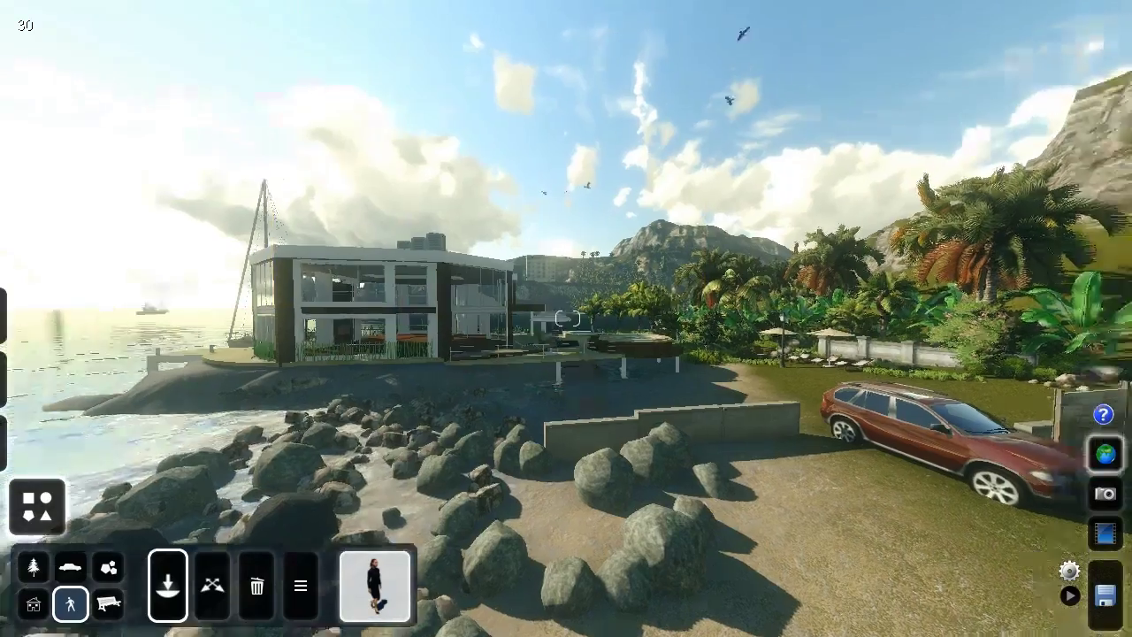
pyautogui.press('w')
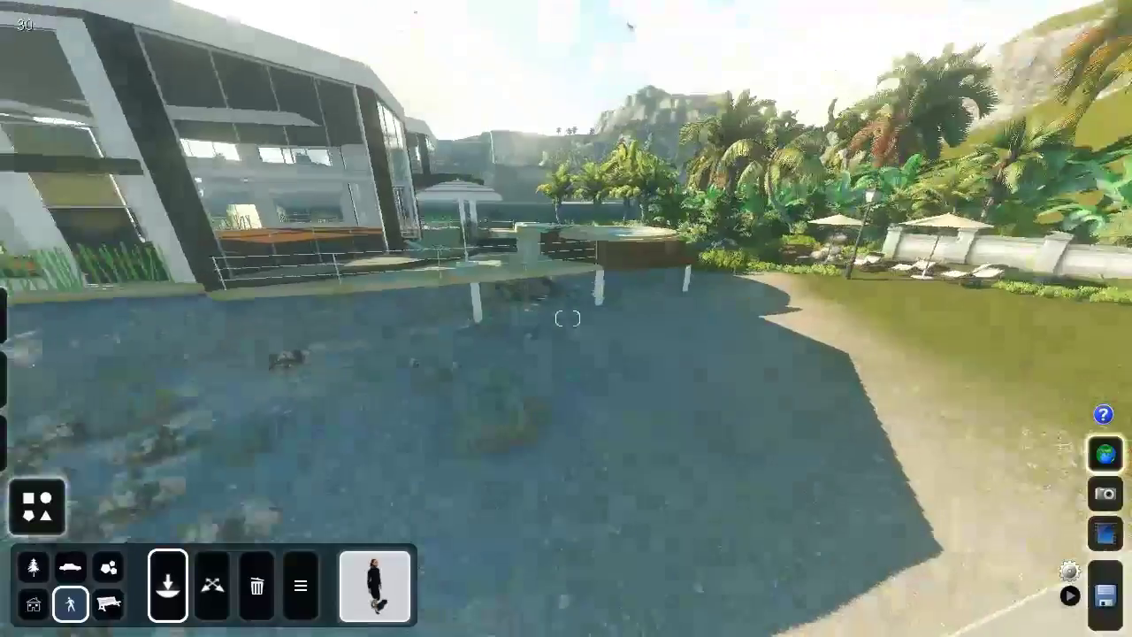
pyautogui.click(532, 442)
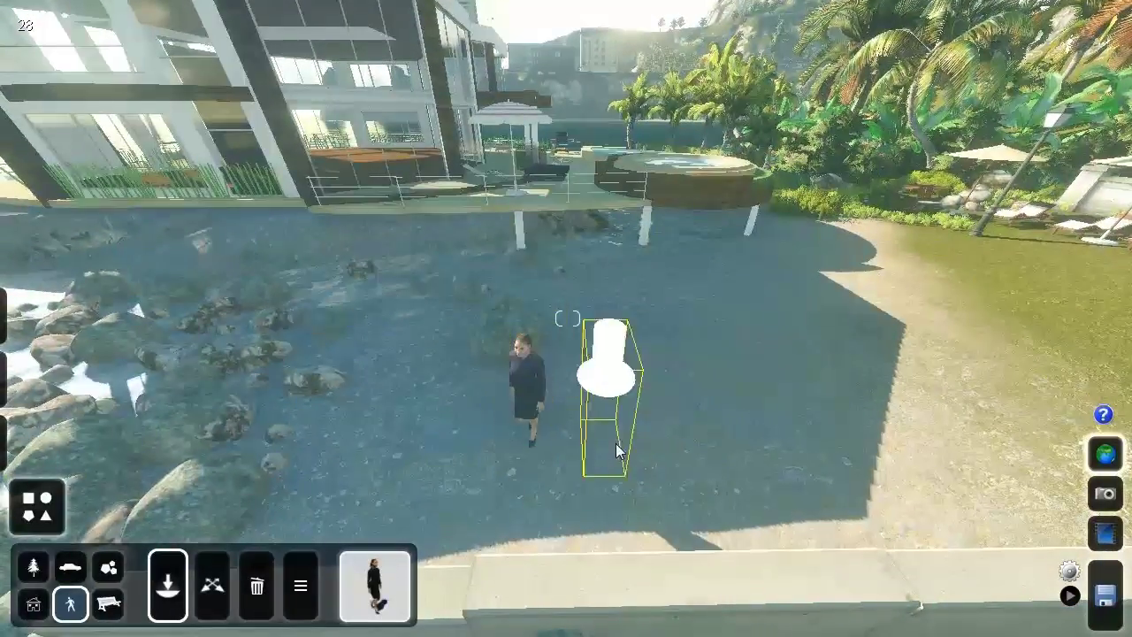
# Step: Return to the movie and add the Move Items scene effect to the slot 2 clip
pyautogui.click(1105, 533)
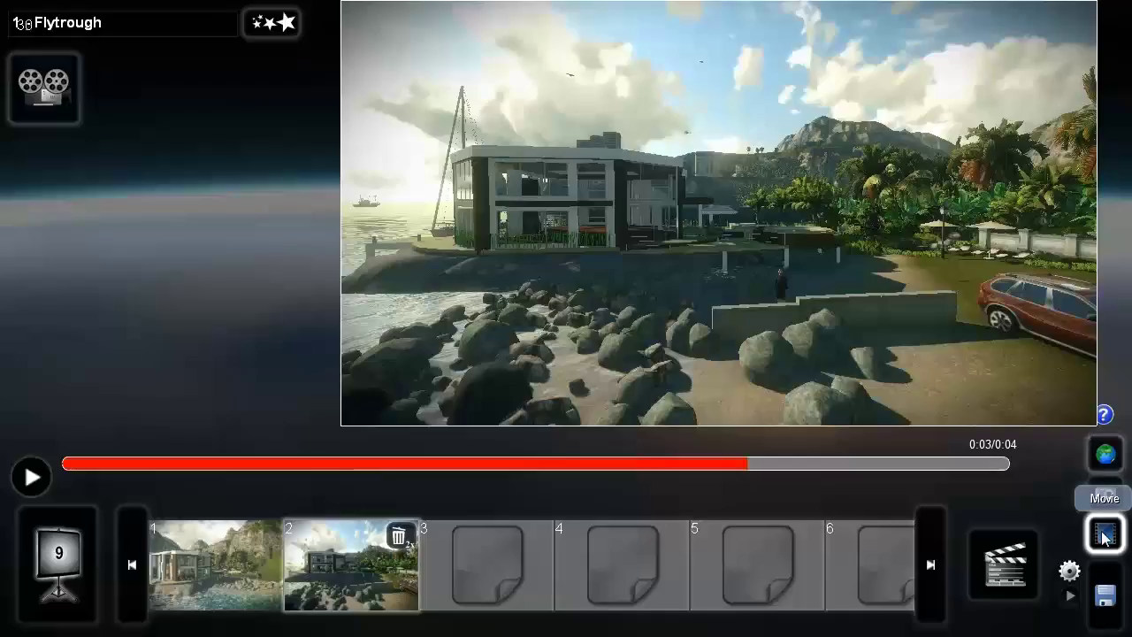
pyautogui.click(279, 25)
pyautogui.click(568, 101)
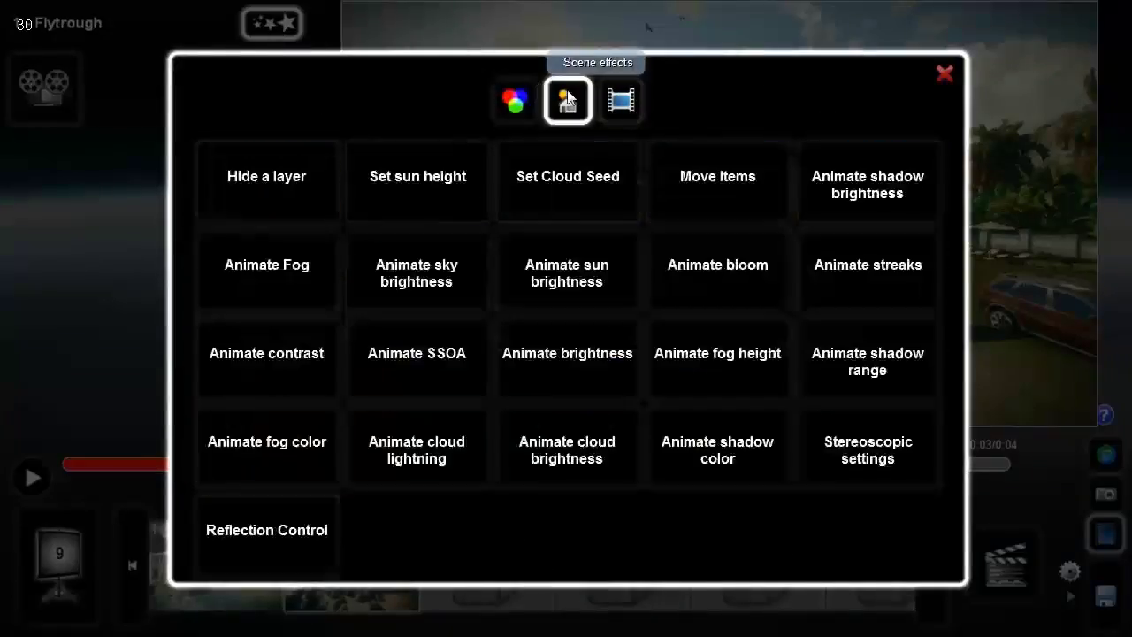
pyautogui.click(717, 184)
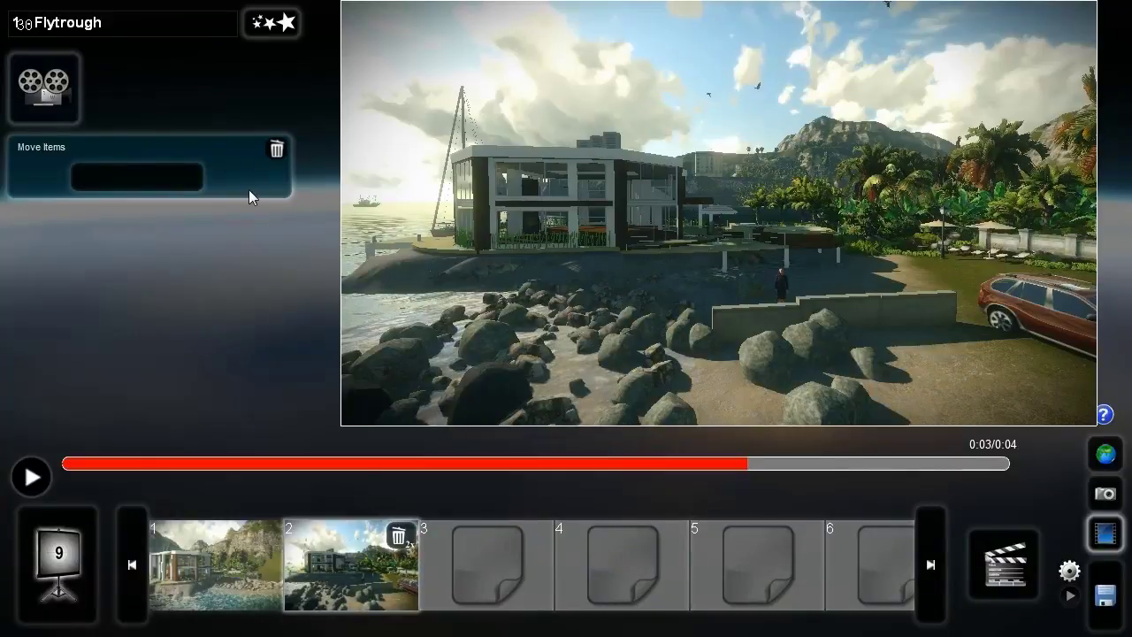
# Step: Define the woman's movement from a start position on the shore to an end position on the grass near the red car
pyautogui.click(133, 183)
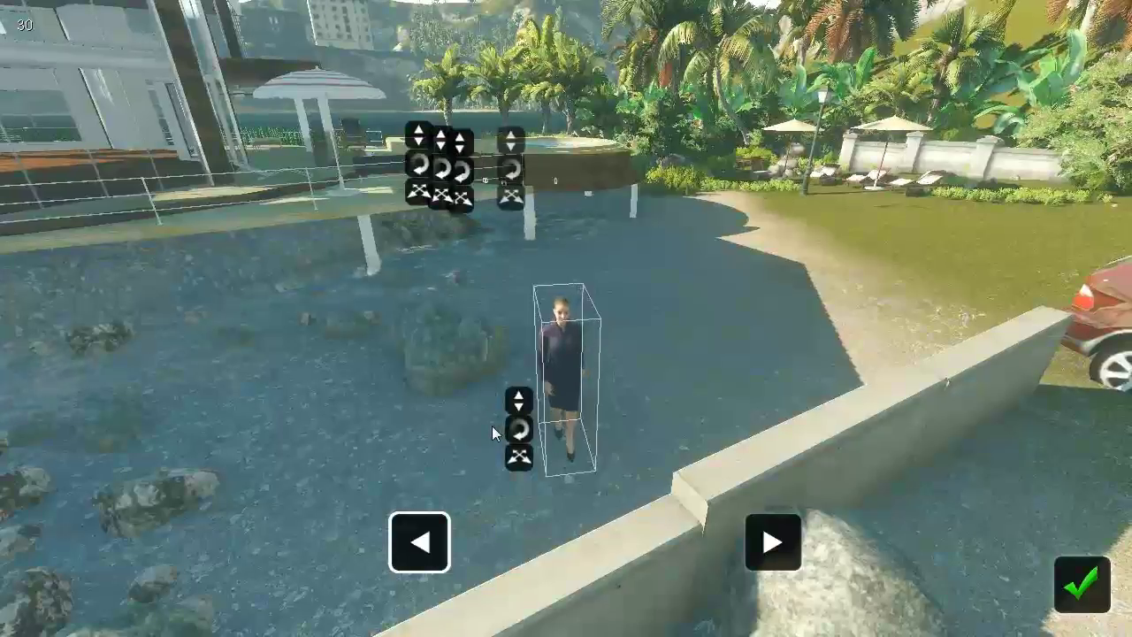
pyautogui.moveTo(529, 457); pyautogui.dragTo(519, 492)
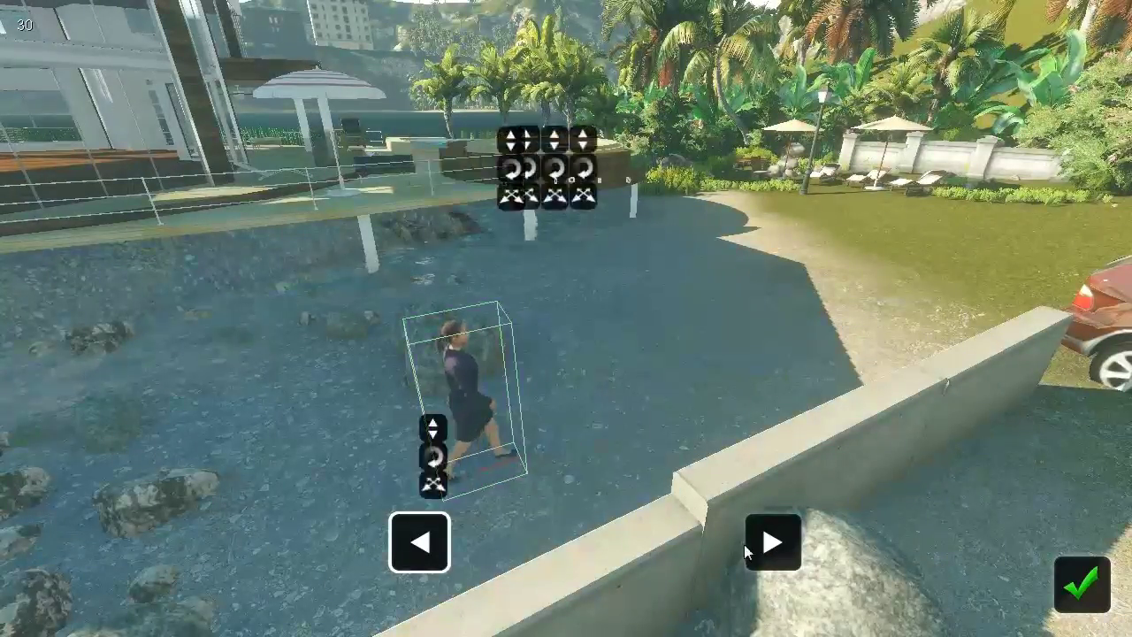
pyautogui.click(768, 546)
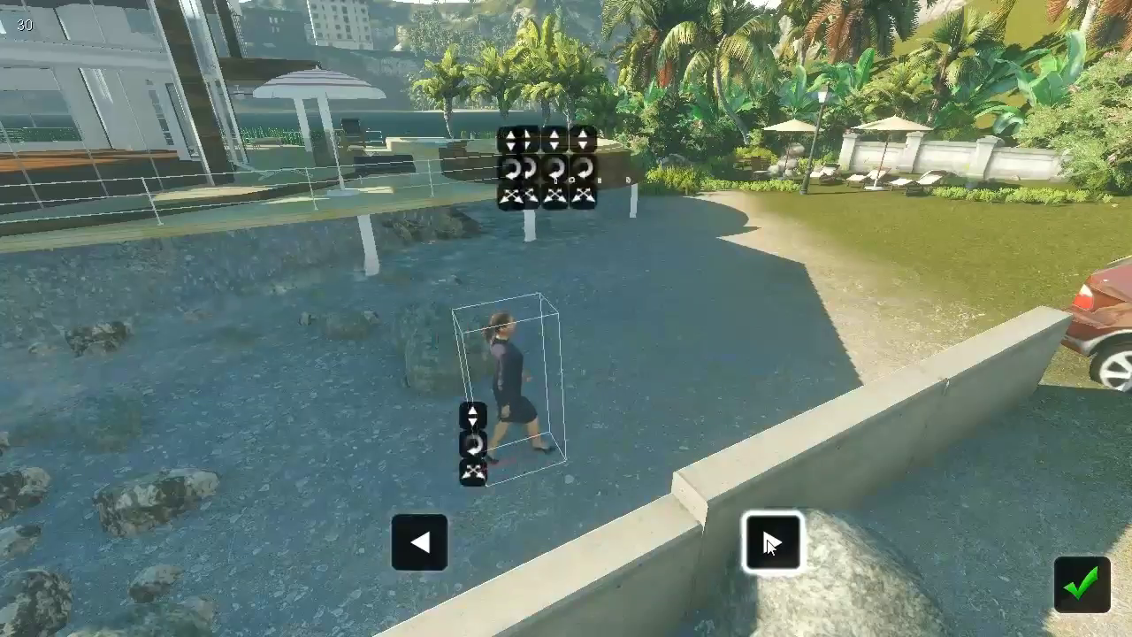
pyautogui.moveTo(518, 458); pyautogui.dragTo(876, 292)
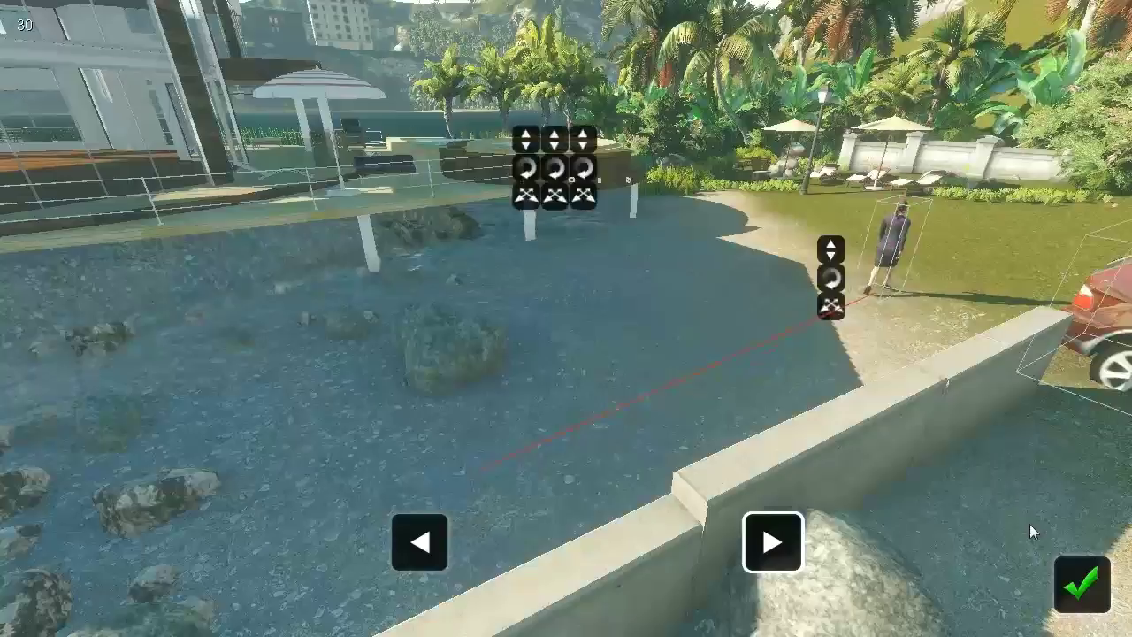
pyautogui.click(1082, 584)
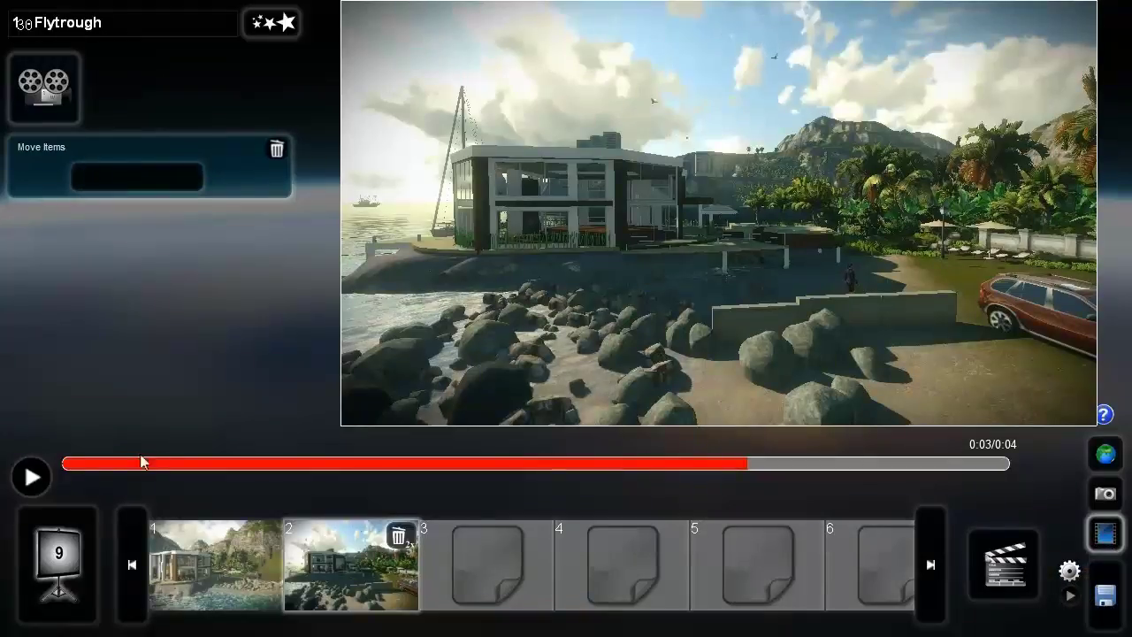
# Step: Preview the slot 2 clip from its beginning to check the woman's movement
pyautogui.moveTo(140, 460); pyautogui.dragTo(63, 464)
pyautogui.click(31, 478)
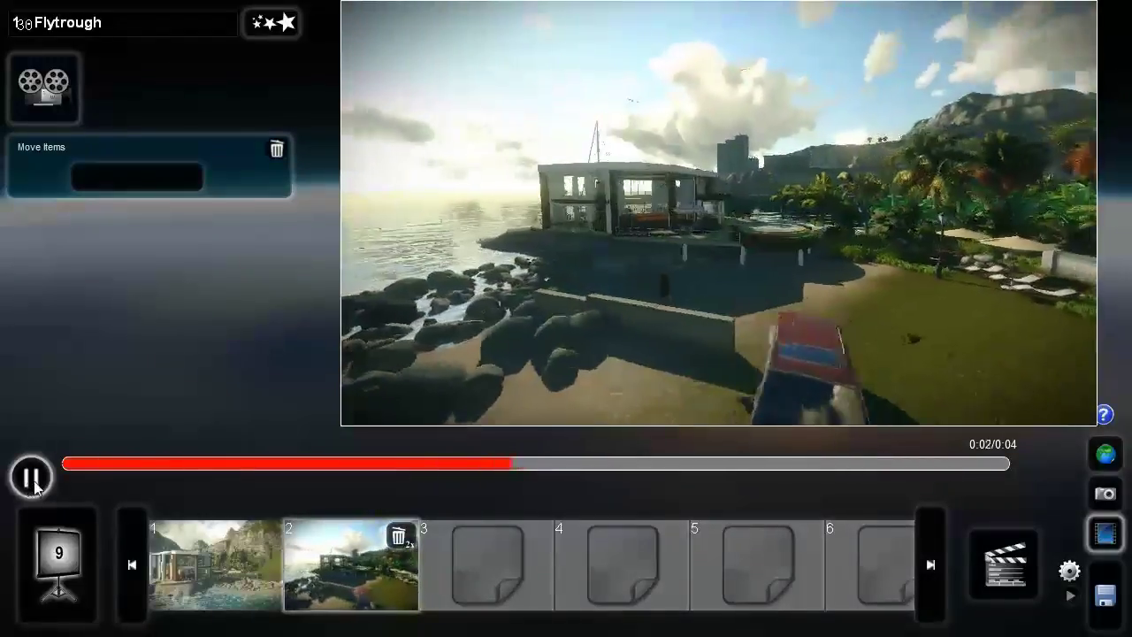
pyautogui.click(28, 485)
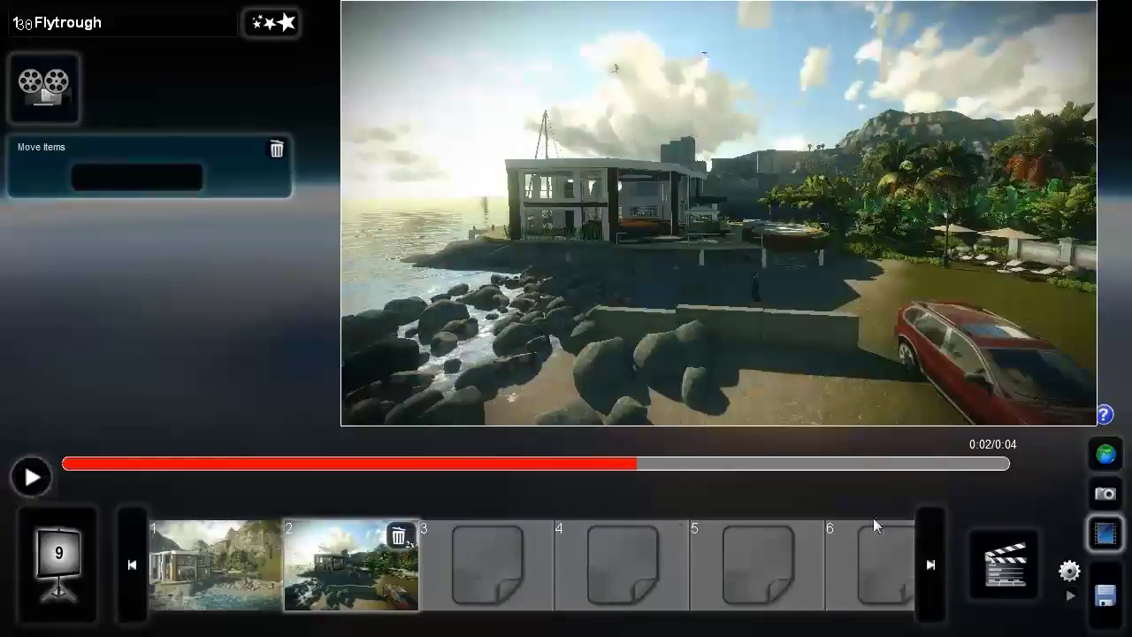
# Step: Open the movie export settings and choose high final movie quality (three stars) with MP4 as the output format
pyautogui.click(1009, 551)
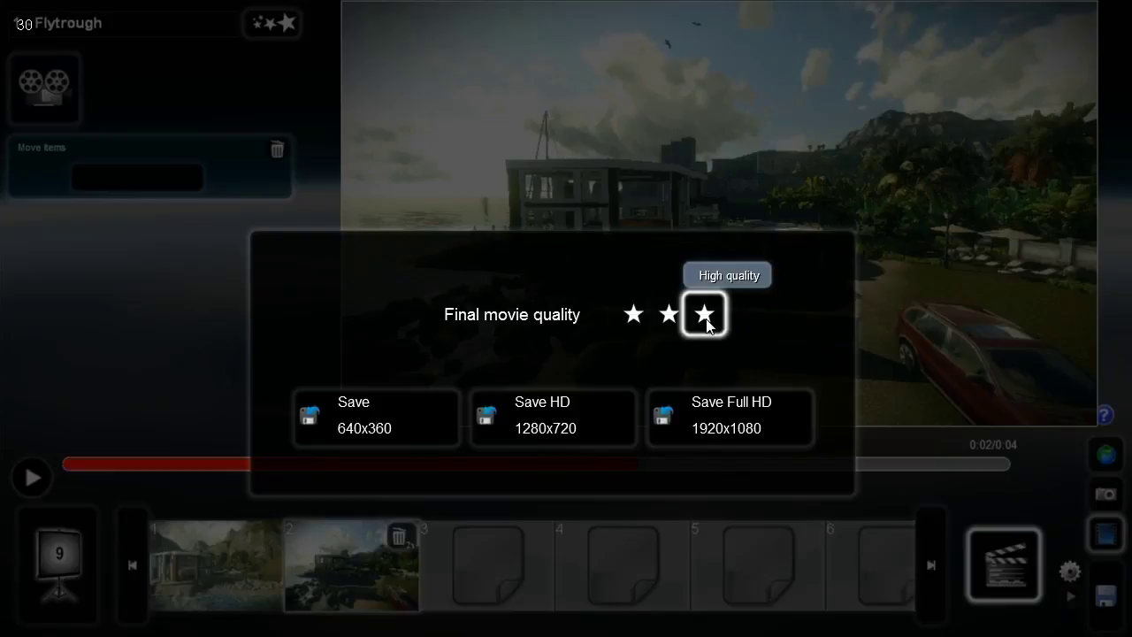
pyautogui.click(635, 317)
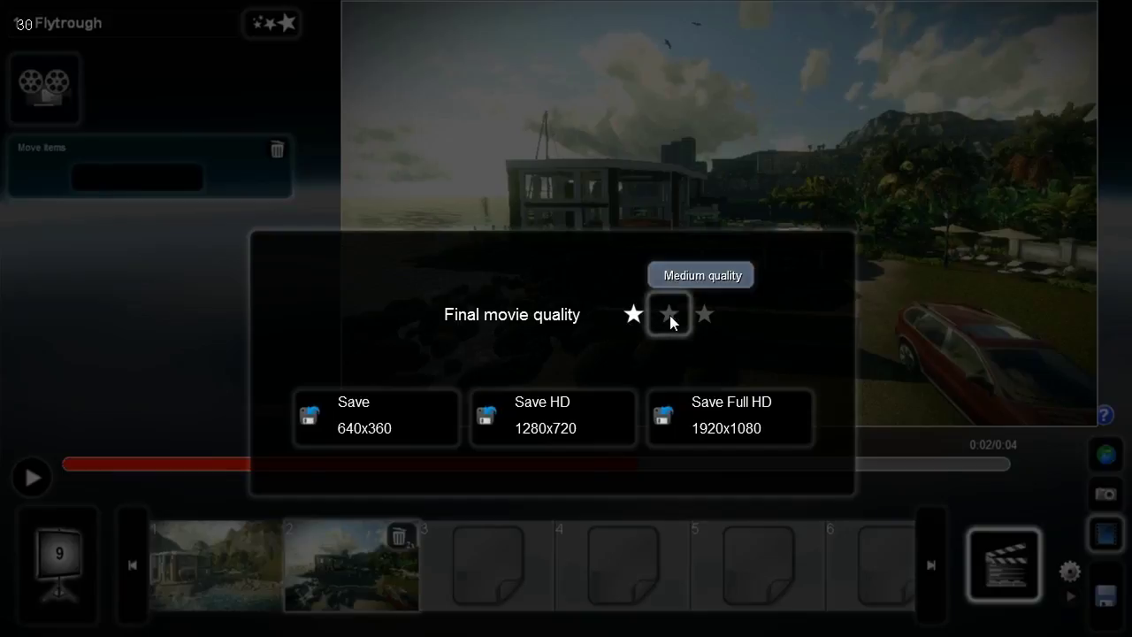
pyautogui.click(668, 321)
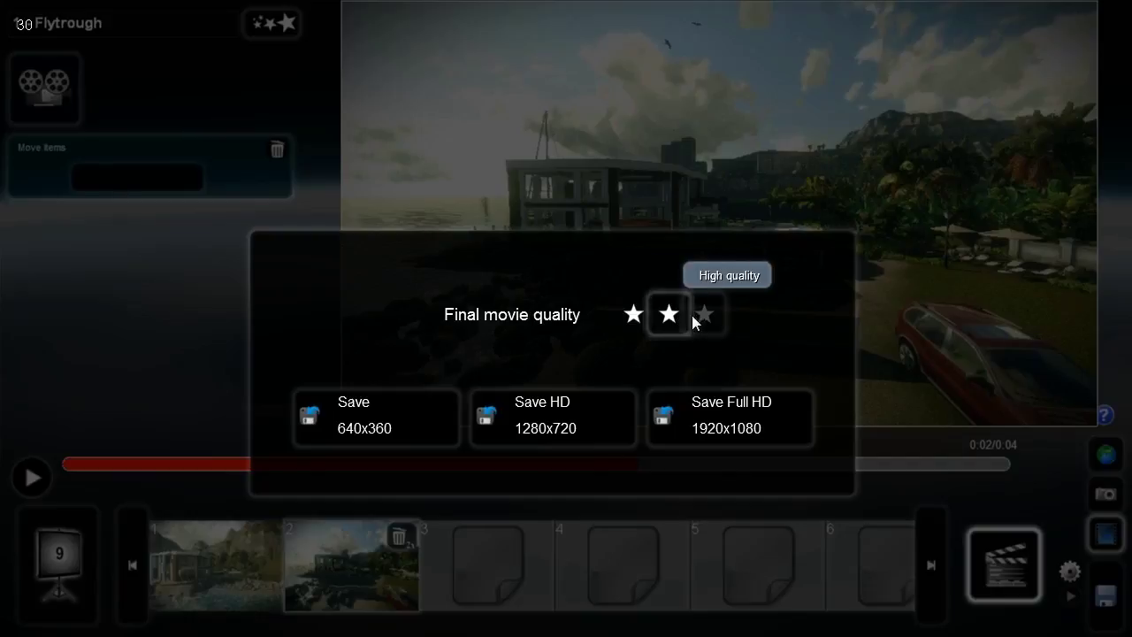
pyautogui.click(705, 318)
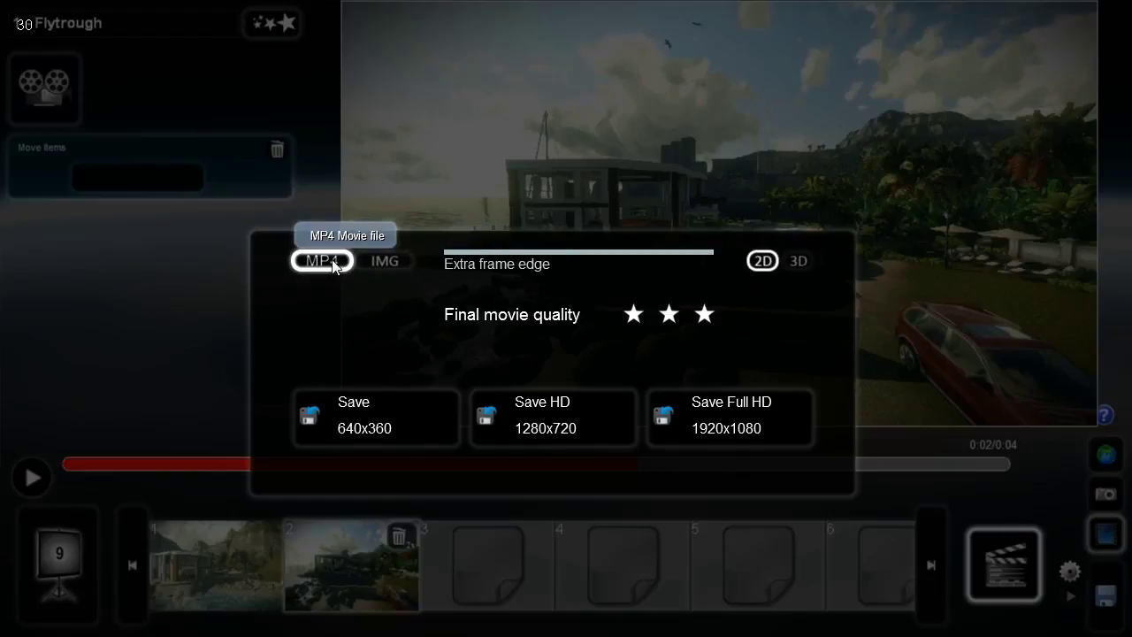
pyautogui.click(376, 260)
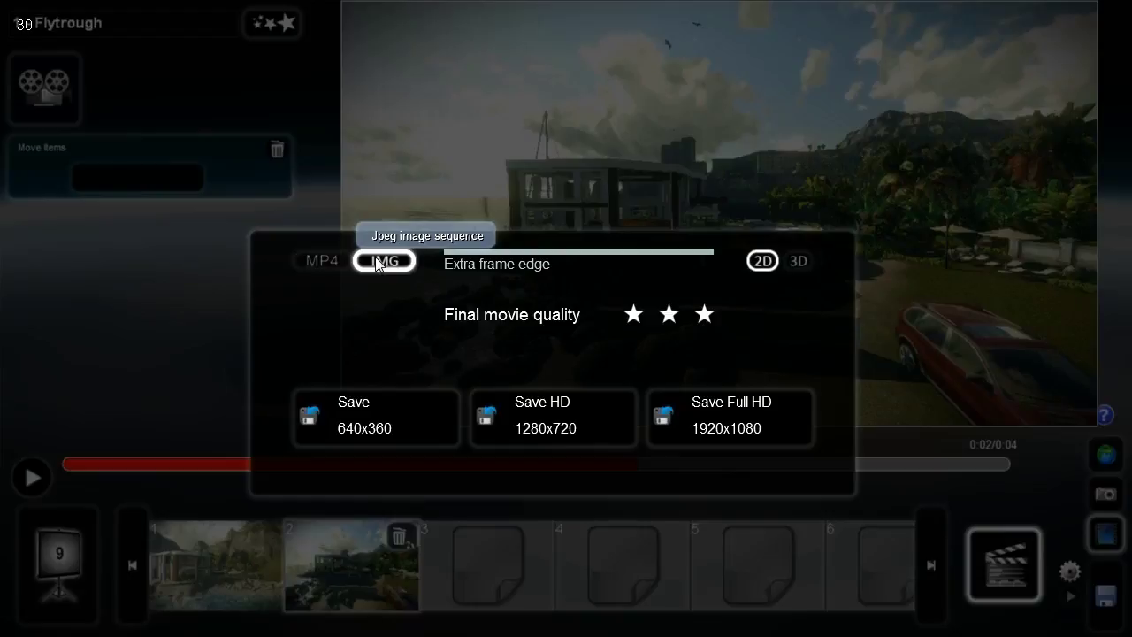
pyautogui.click(319, 261)
# Step: Set the extra frame edge close to its minimum and choose a normal 2D movie as output
pyautogui.moveTo(455, 255); pyautogui.dragTo(642, 271)
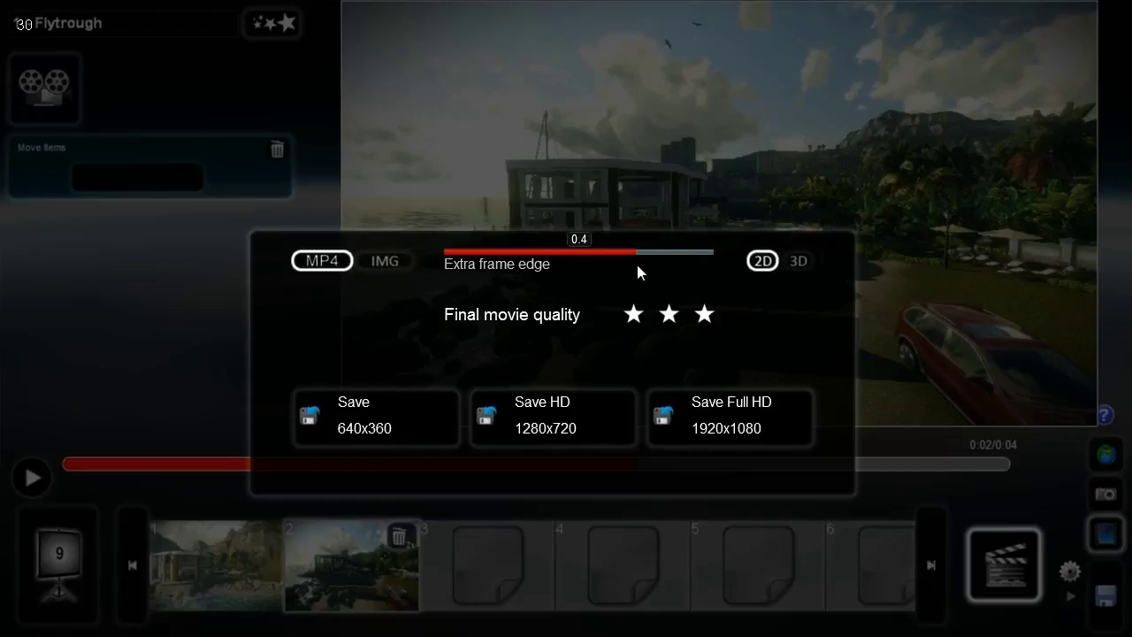
pyautogui.moveTo(572, 270); pyautogui.dragTo(731, 260)
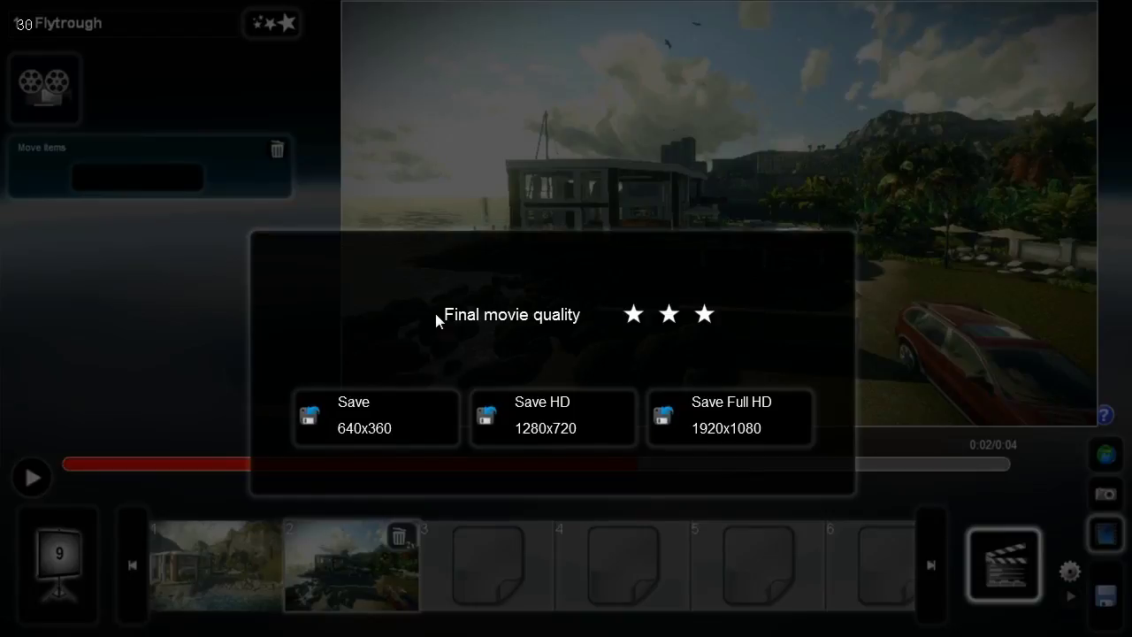
pyautogui.moveTo(520, 303)
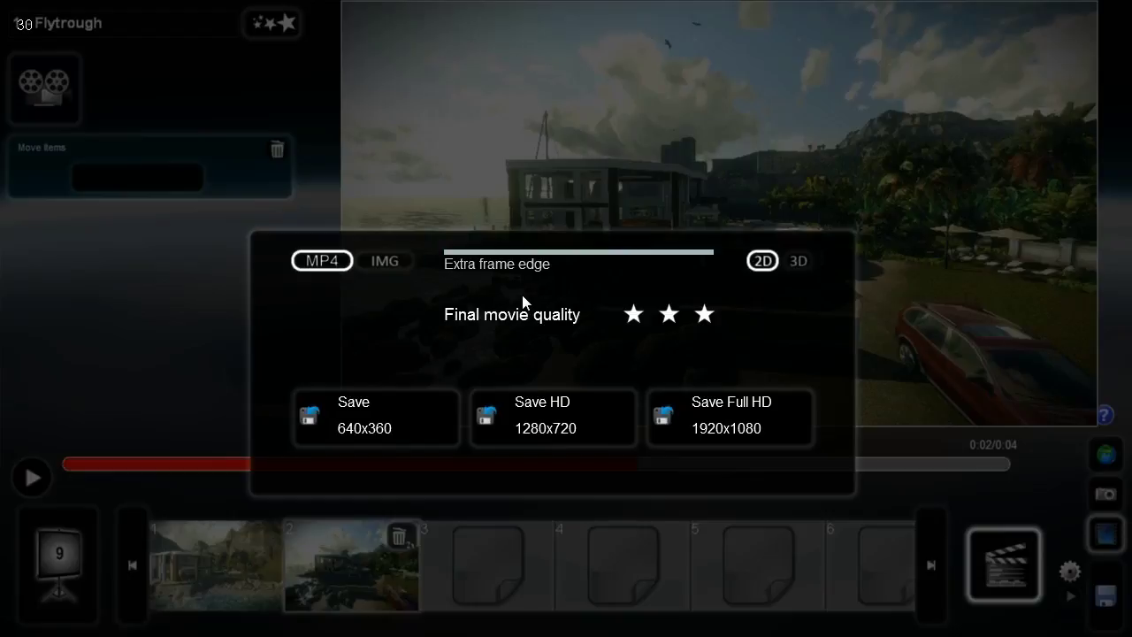
pyautogui.moveTo(514, 258)
pyautogui.click(461, 253)
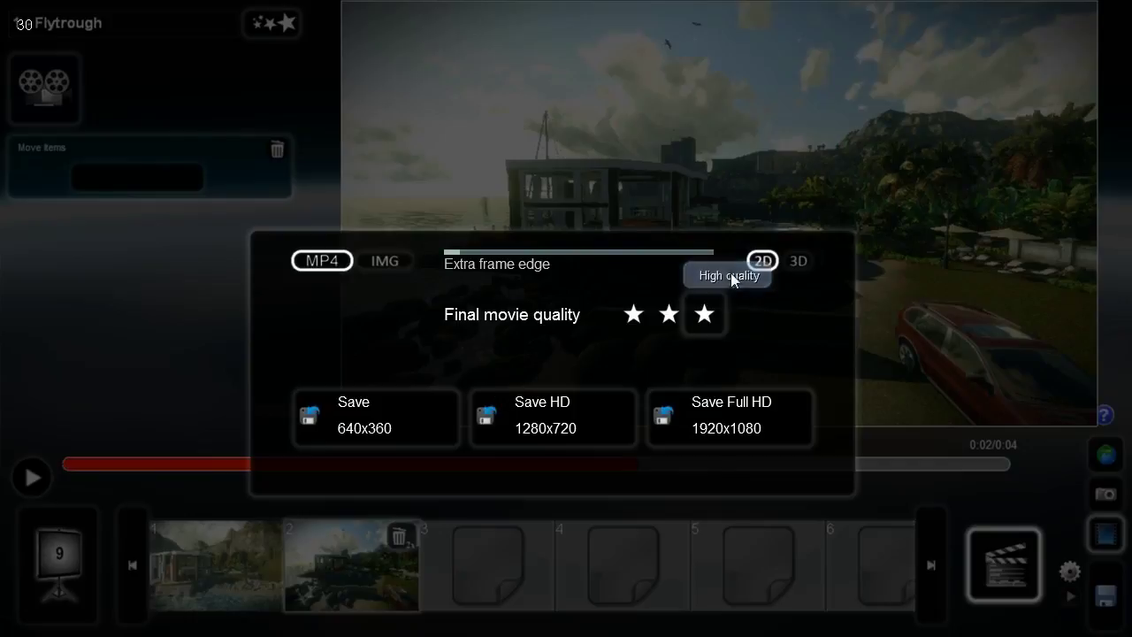
pyautogui.click(792, 260)
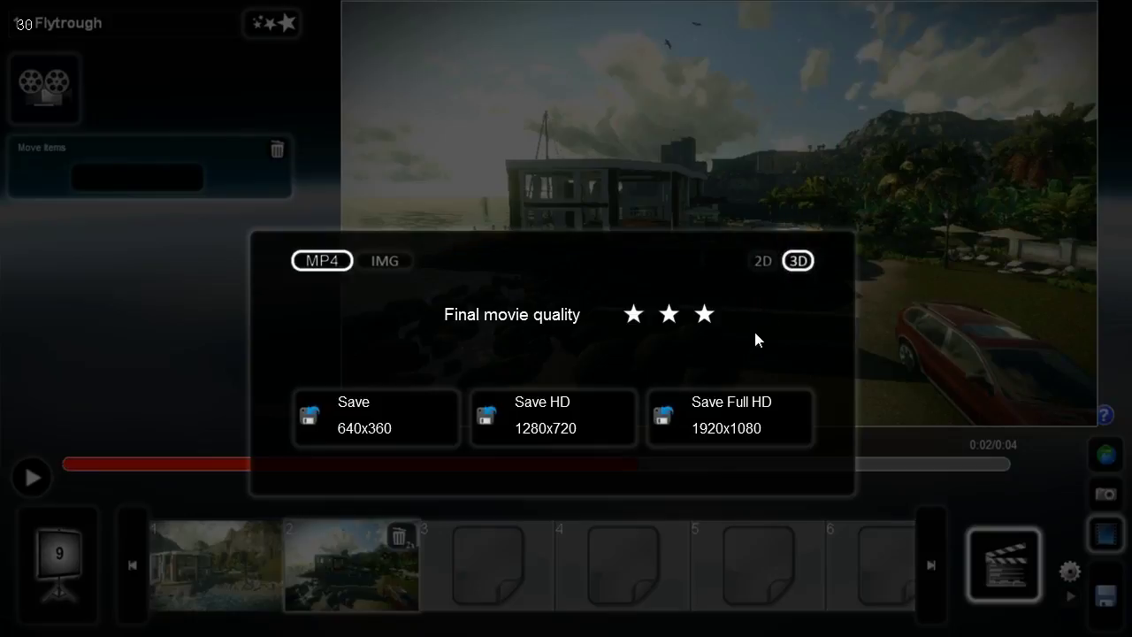
pyautogui.click(763, 262)
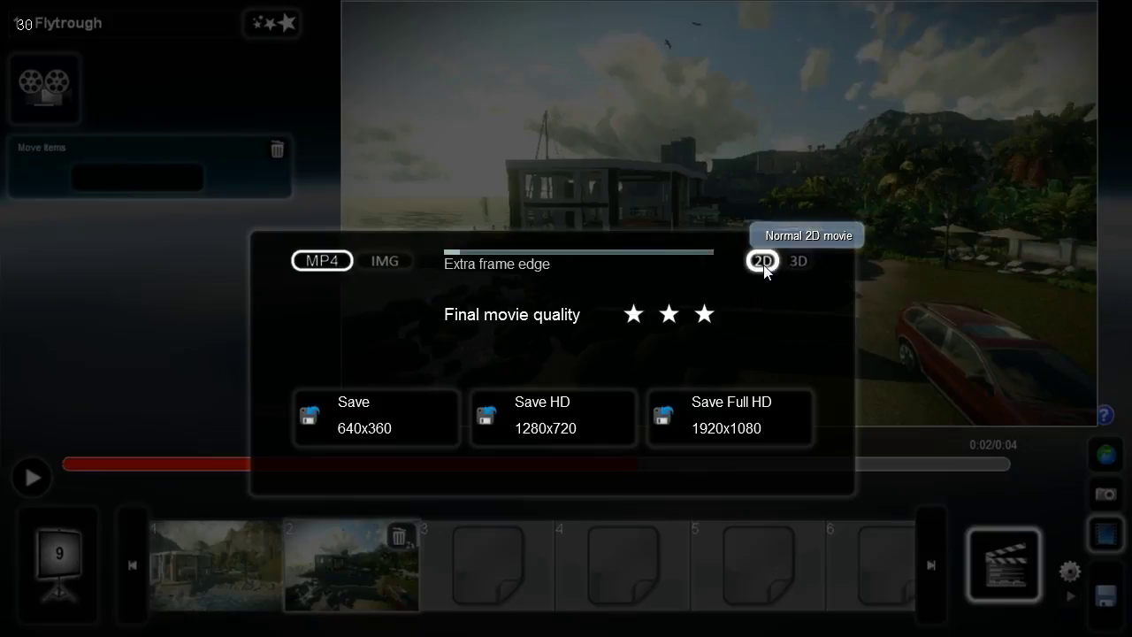